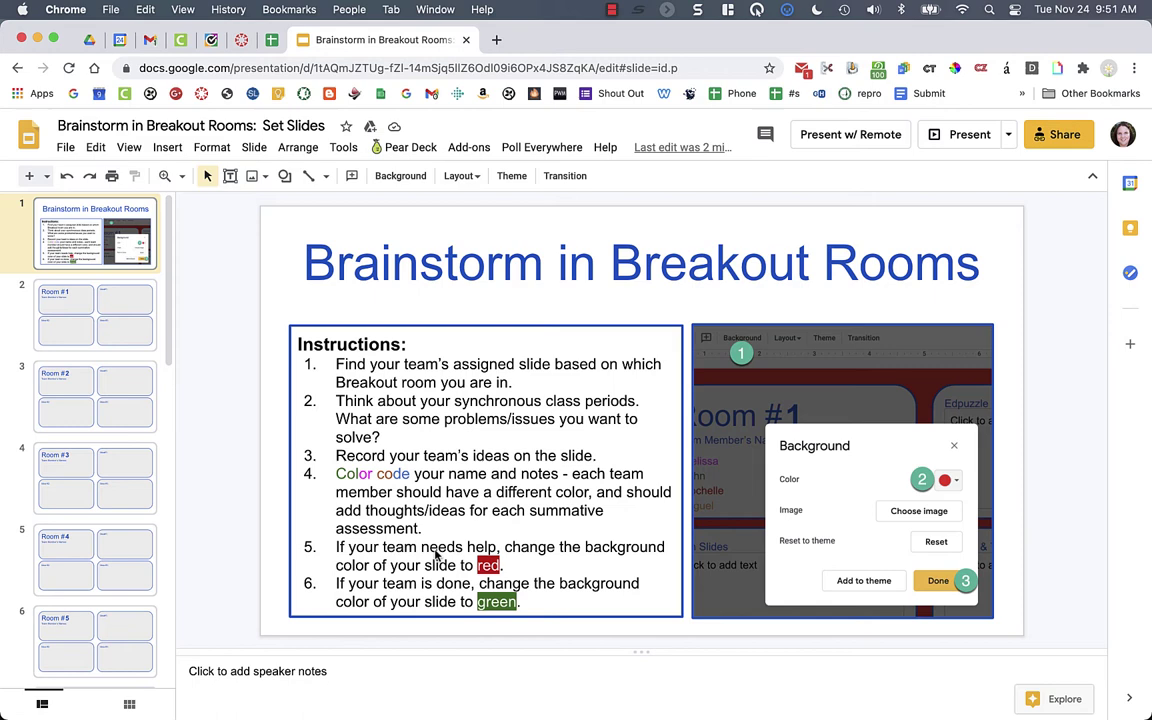
- Browse the Room #1, Room #2 and Room #3 slides, then go back to the instructions slide
left_click(112, 300)
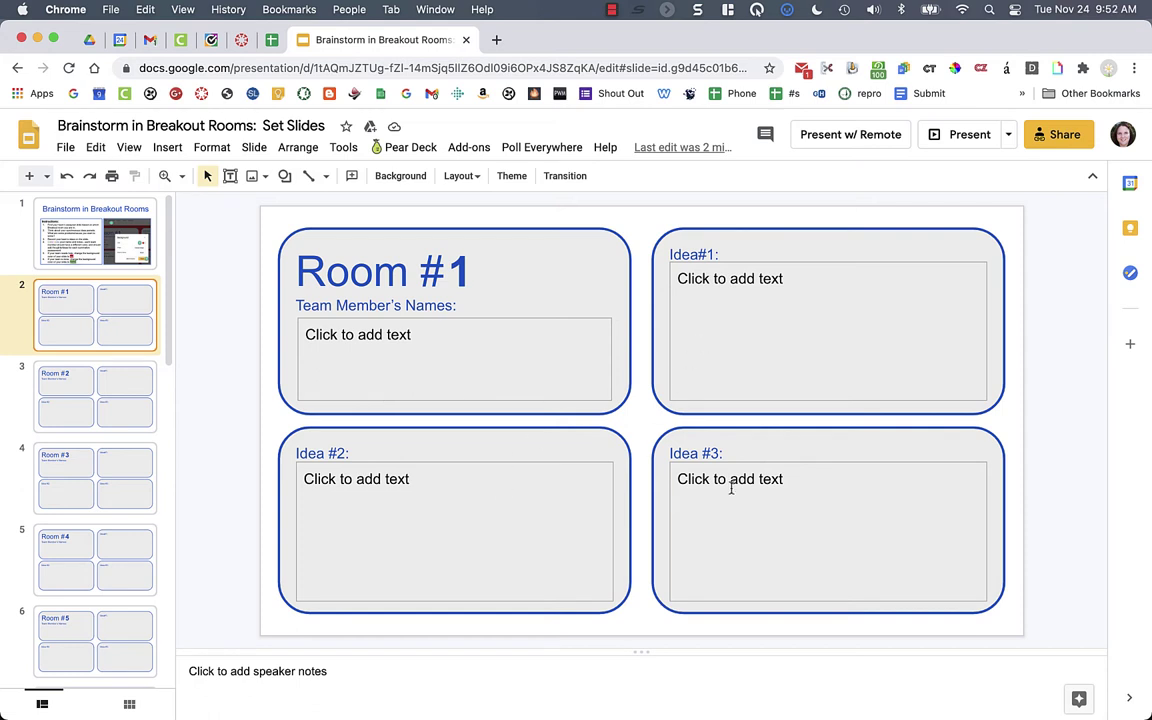
left_click(84, 376)
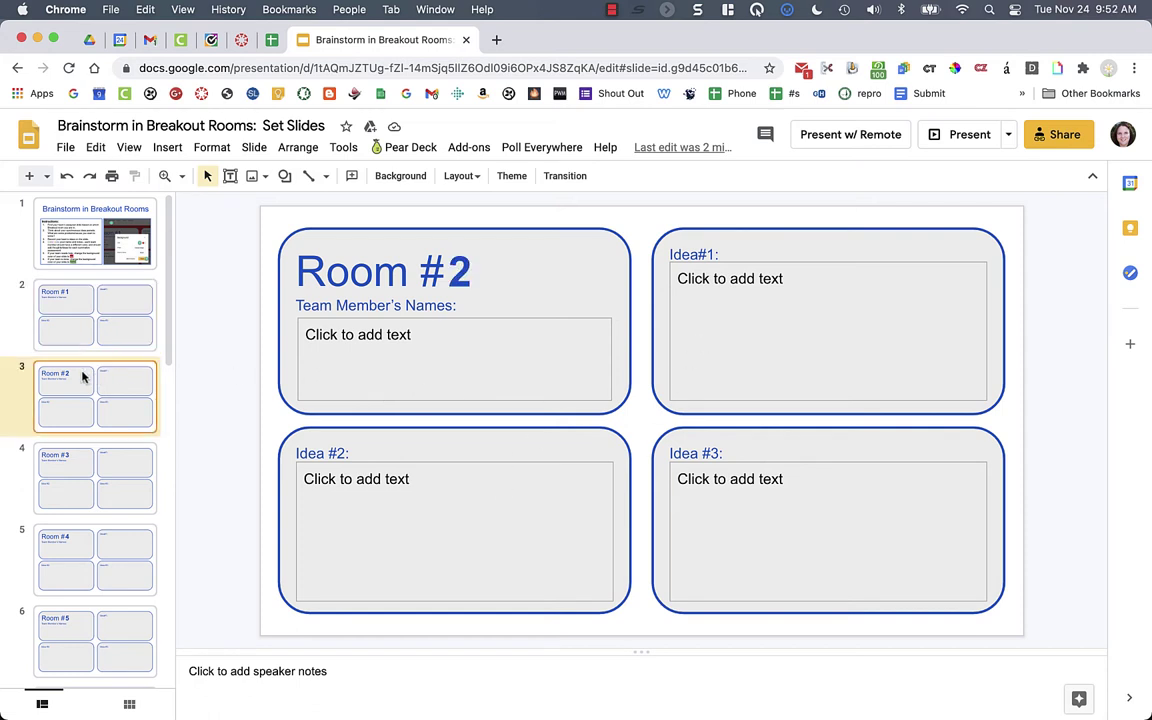
left_click(61, 460)
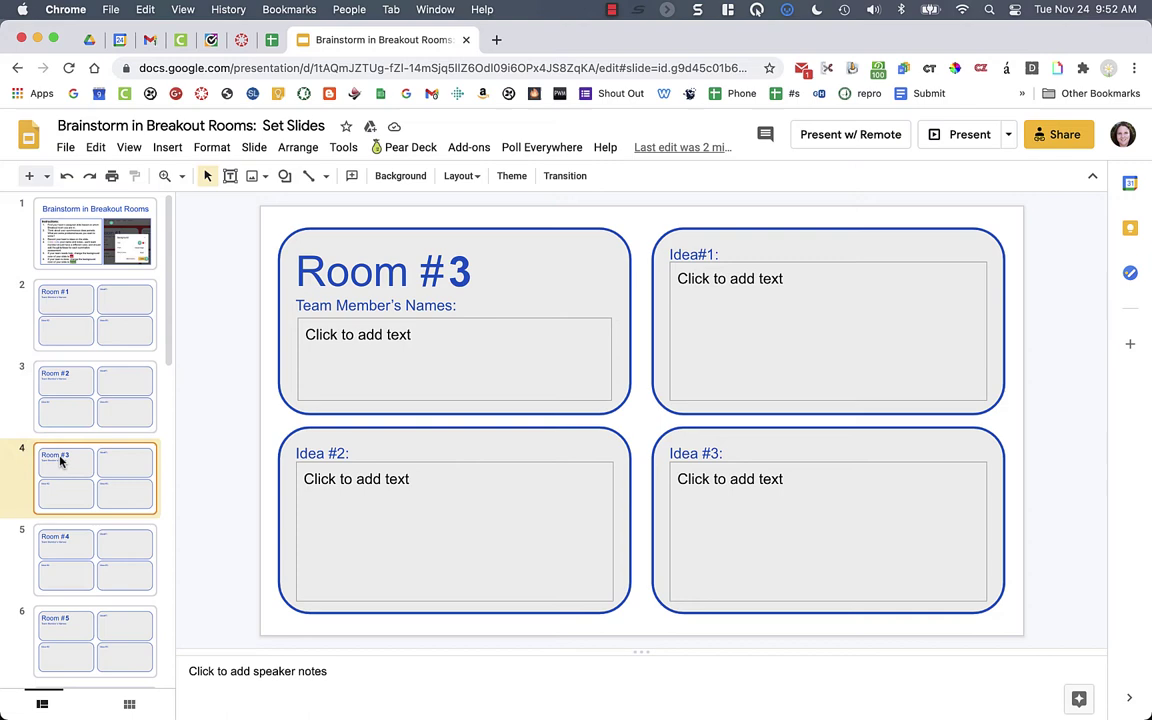
left_click(110, 212)
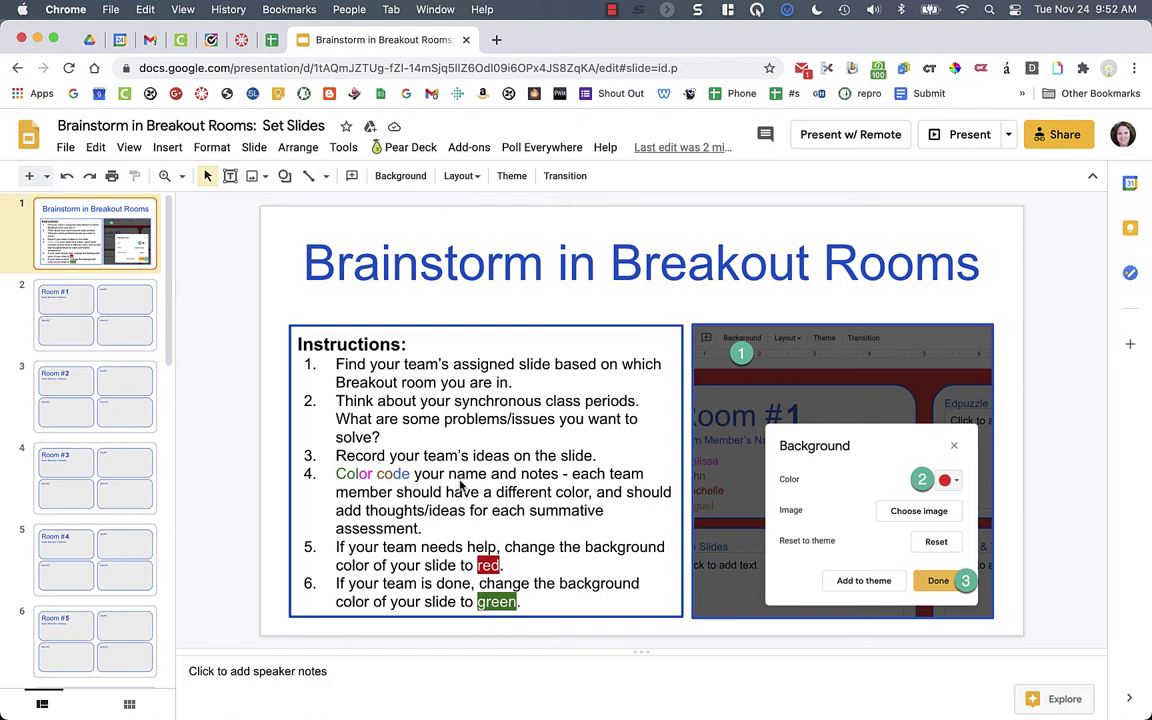
- On the Room #1 slide, enter a team member's name in the names box and colour it green
left_click(95, 300)
left_click(355, 361)
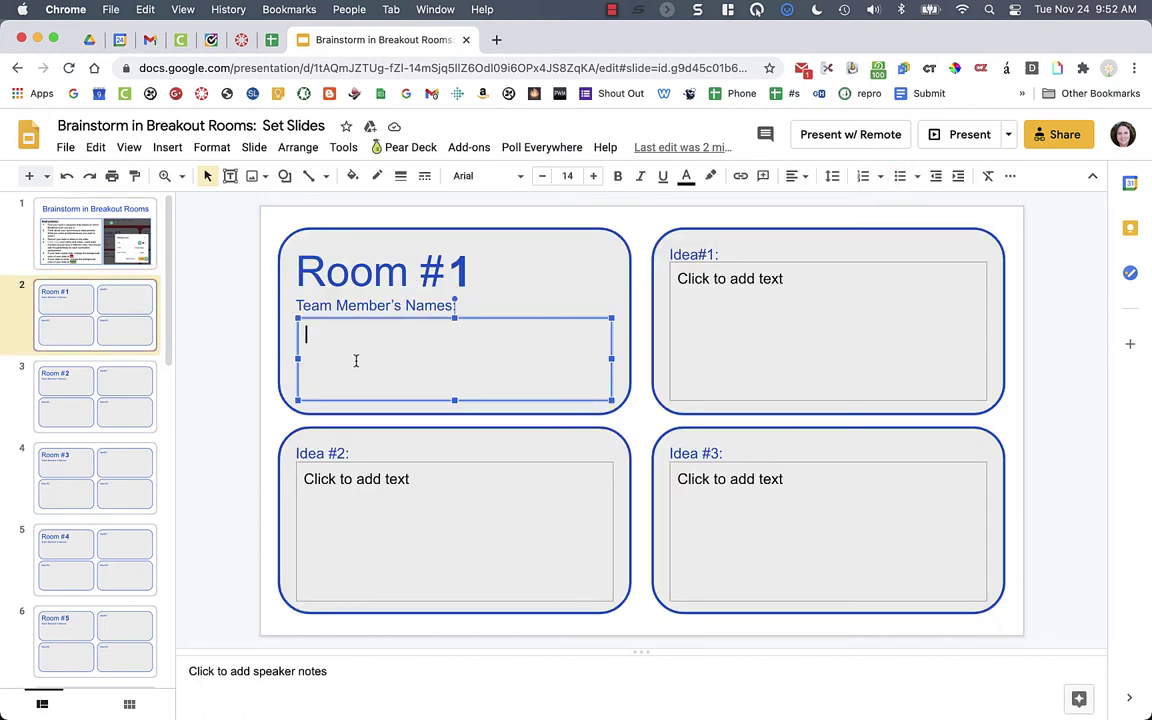
type("Melissa")
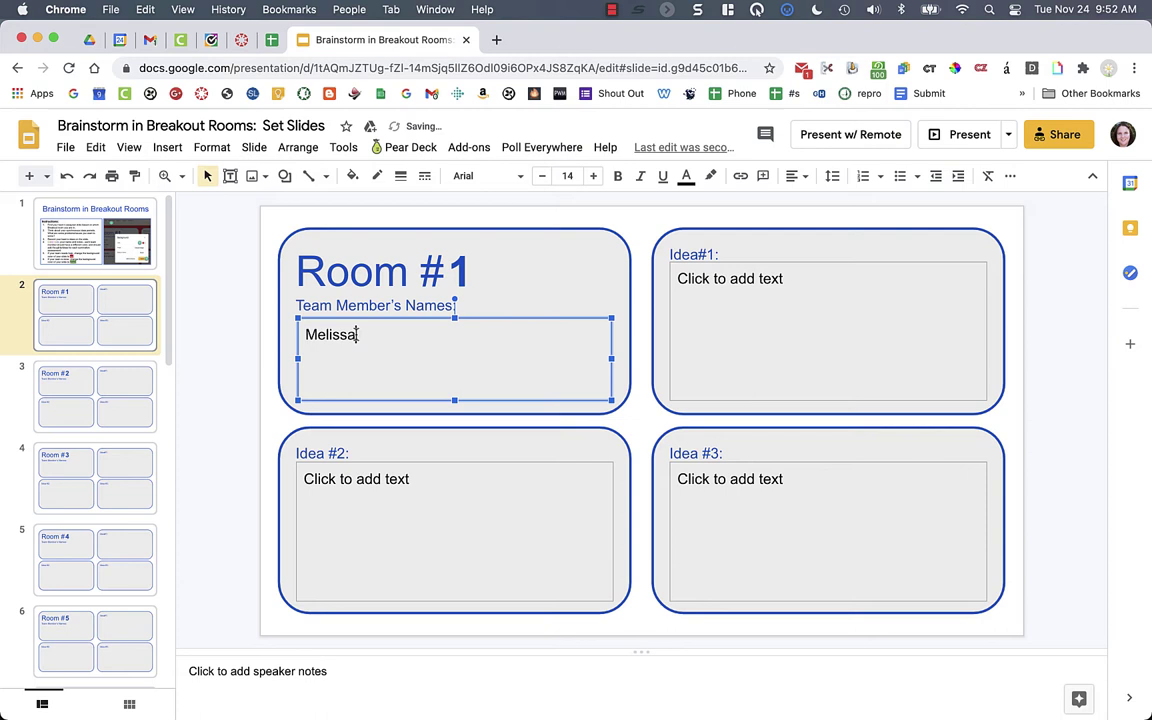
left_click_drag(356, 334, 299, 333)
left_click(686, 176)
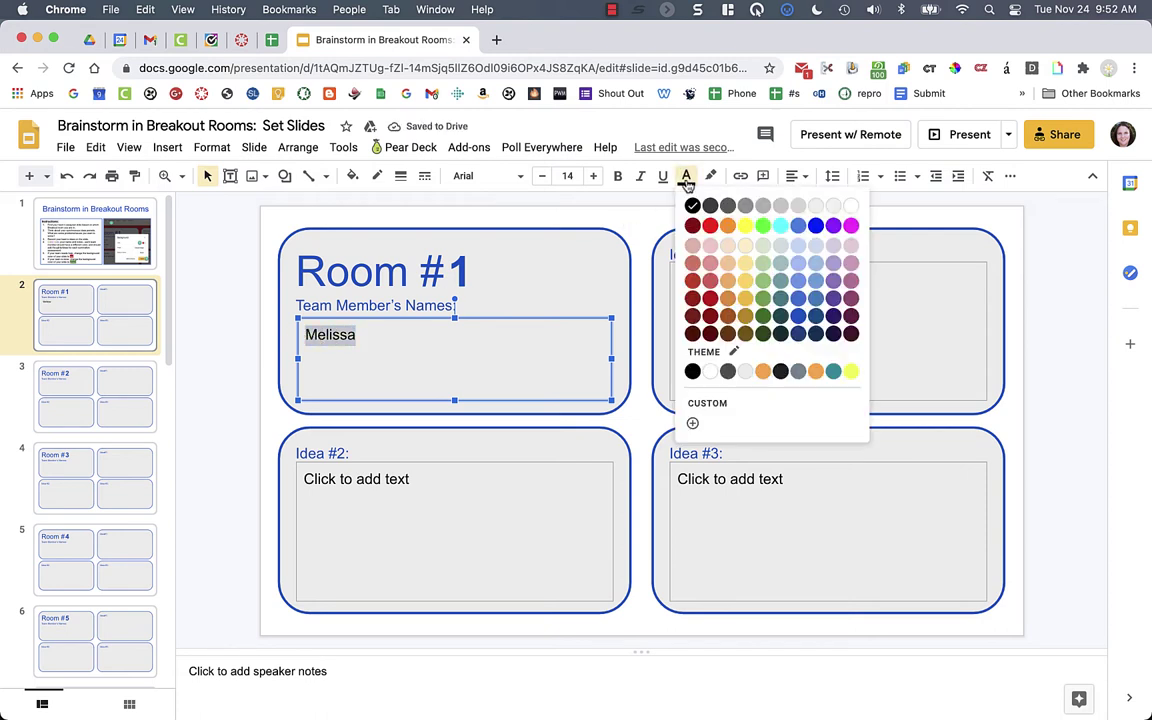
left_click(762, 296)
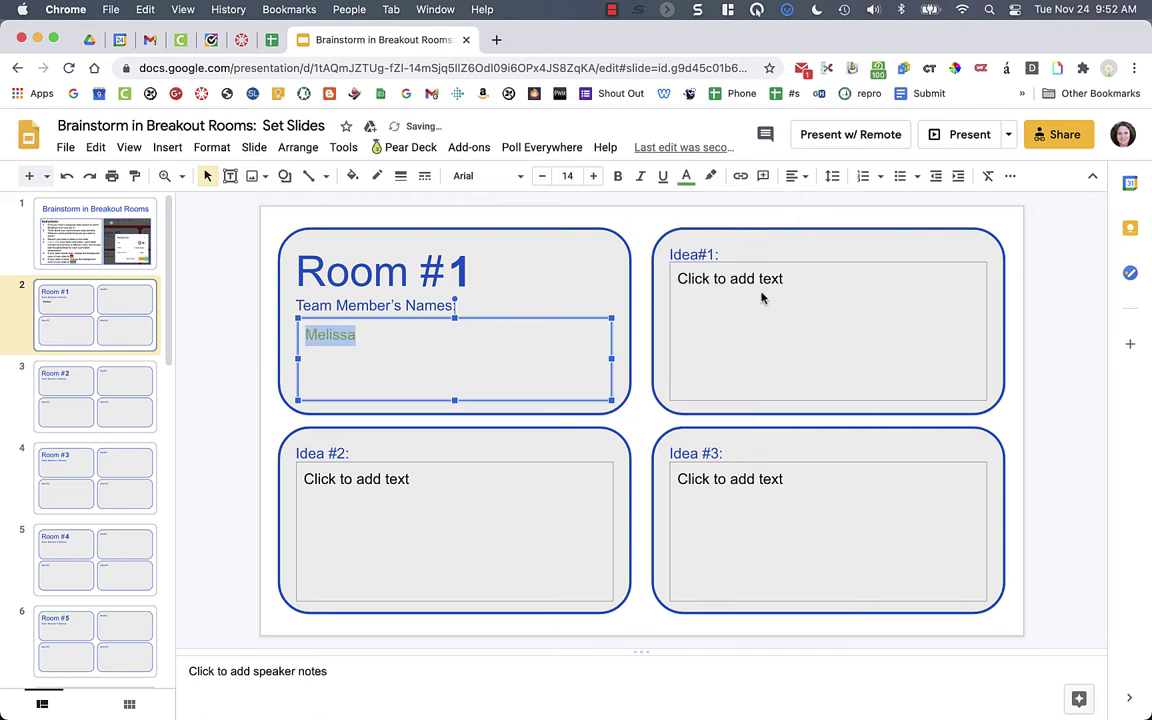
left_click(375, 330)
- Add 'student' on a new line below the name and colour it blue
key("Return")
type("student")
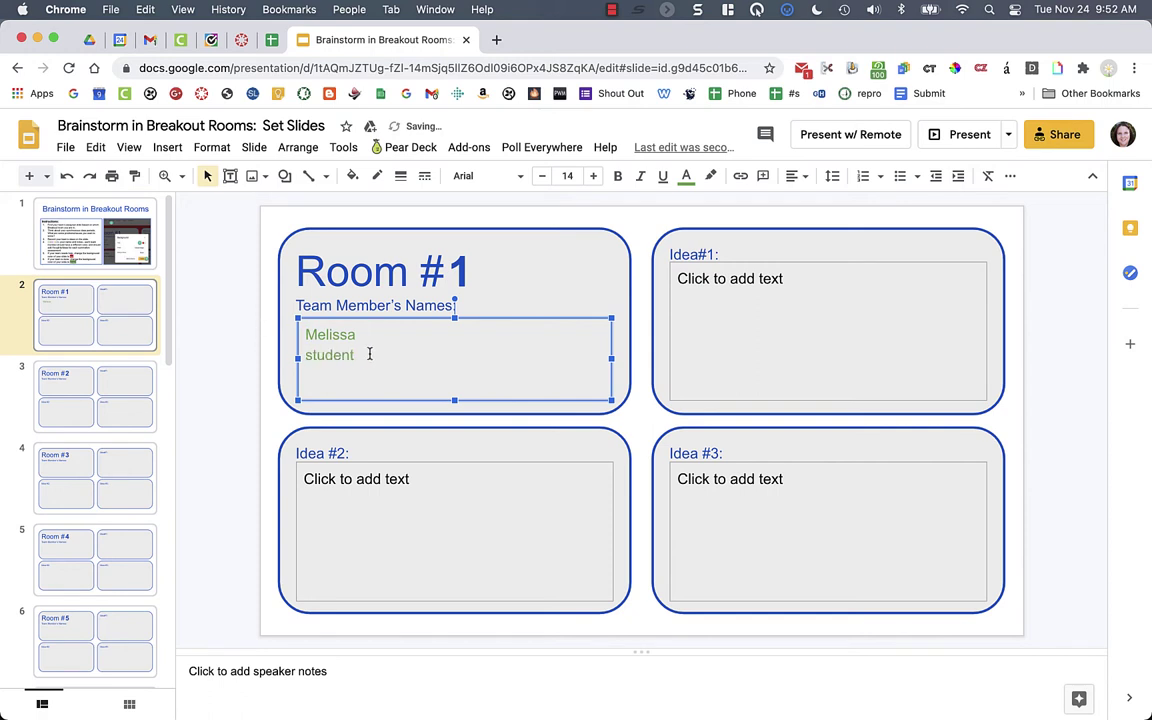
left_click_drag(369, 354, 302, 355)
left_click(686, 176)
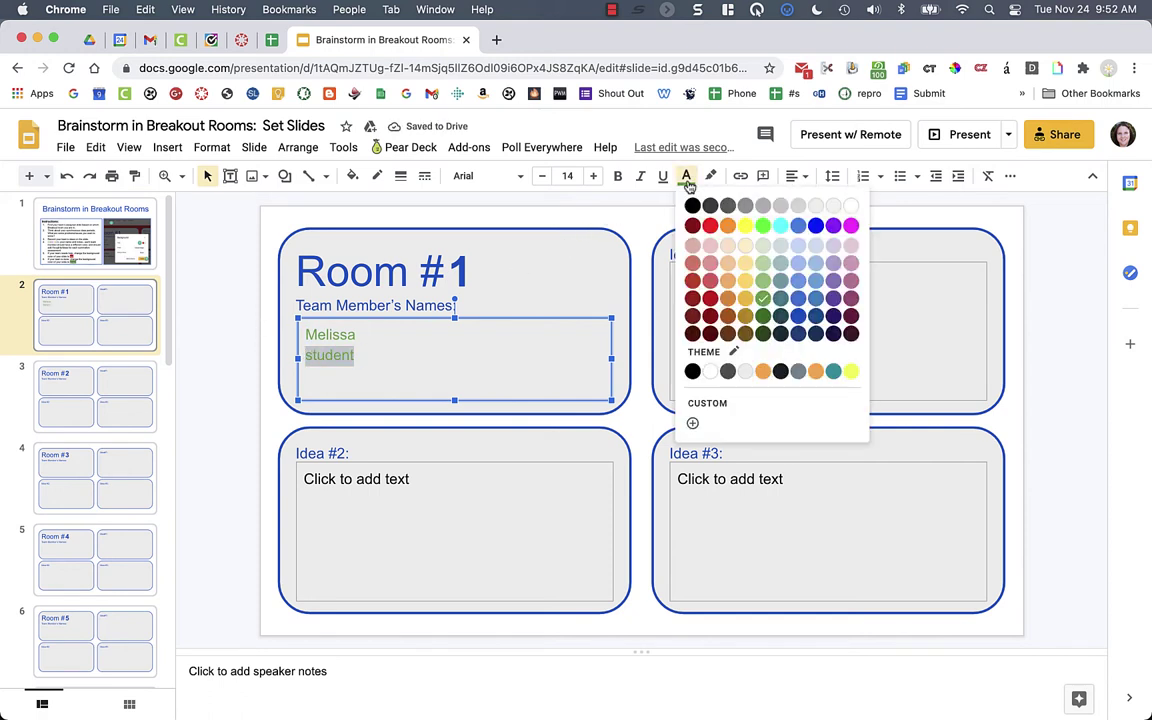
left_click(816, 226)
left_click(422, 548)
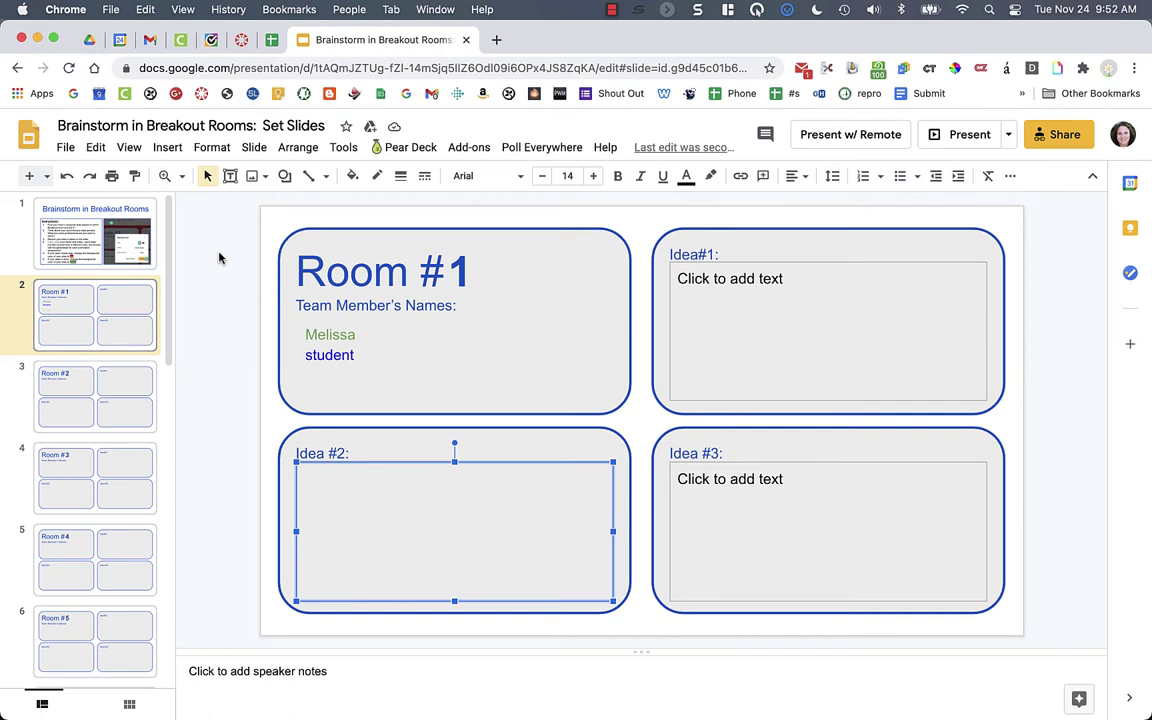
- Type the sample text 'afdfa' into the Idea#1 box and make it green
left_click(672, 290)
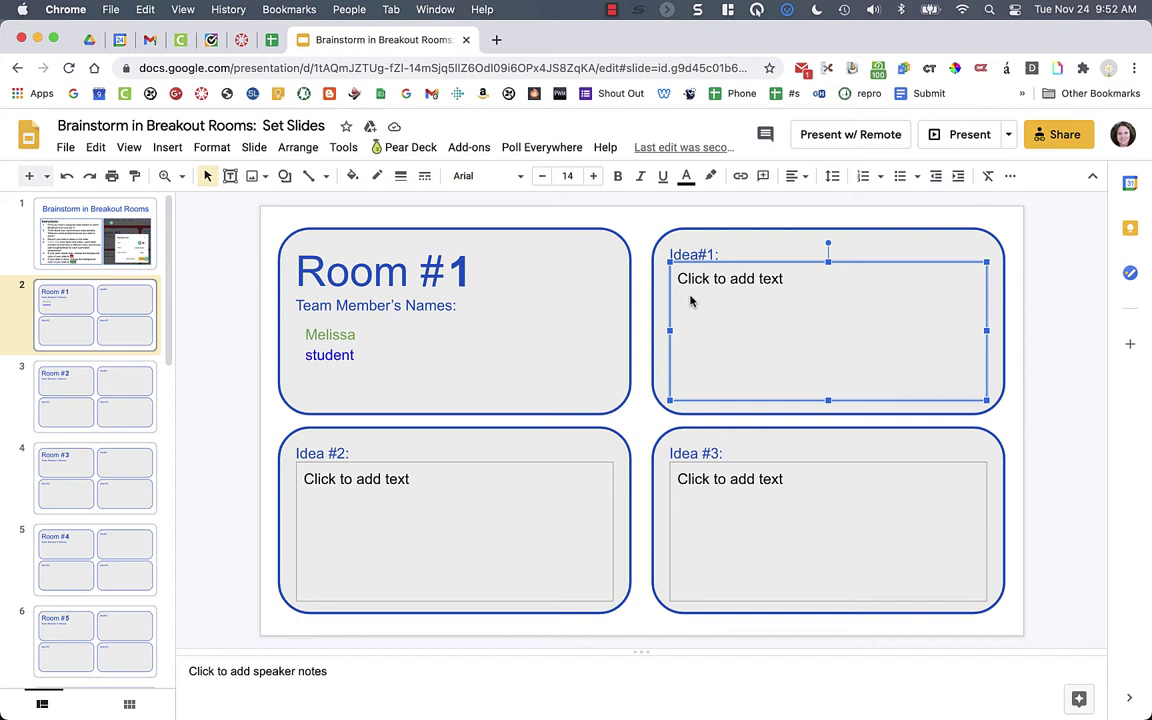
left_click(690, 300)
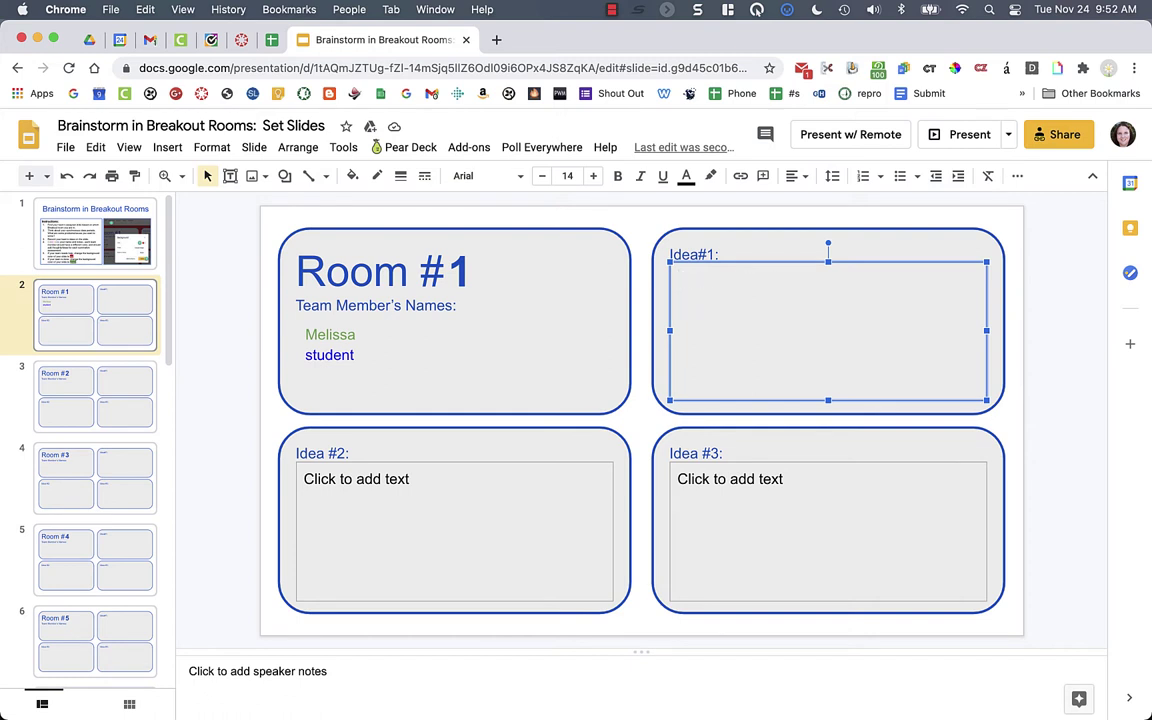
type("afdfa")
left_click_drag(720, 284, 676, 283)
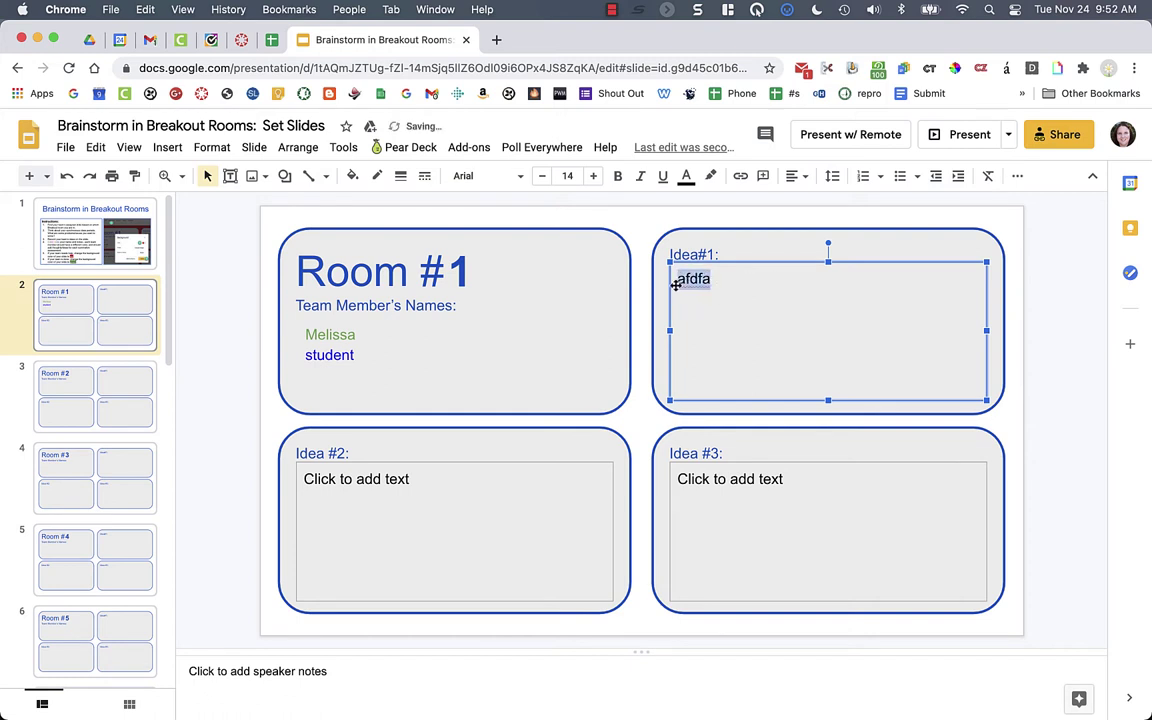
left_click(686, 177)
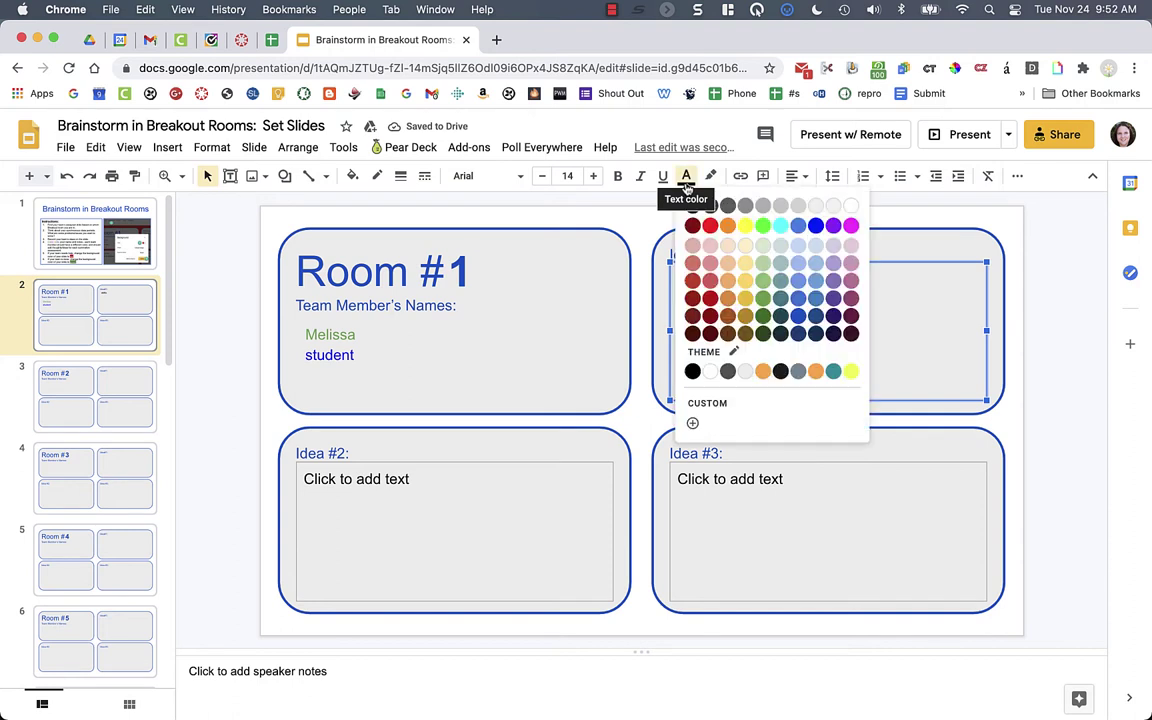
left_click(763, 298)
left_click(758, 310)
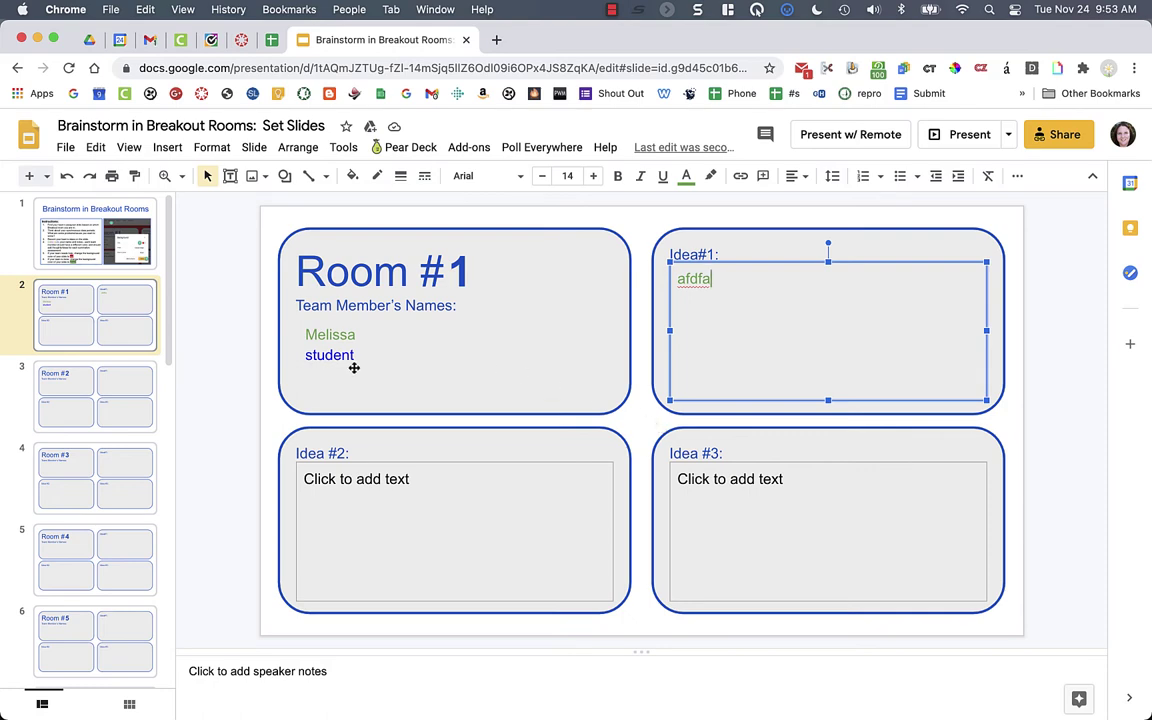
- Set the Room #1 slide background colour to red
left_click(74, 230)
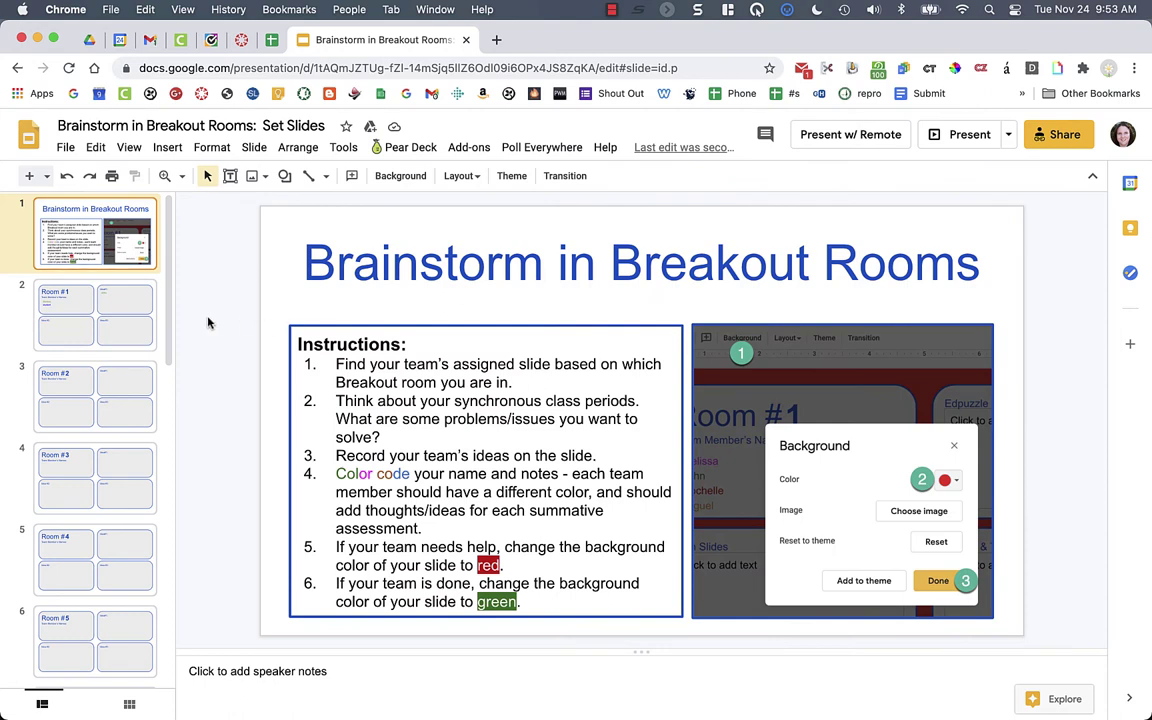
left_click(143, 328)
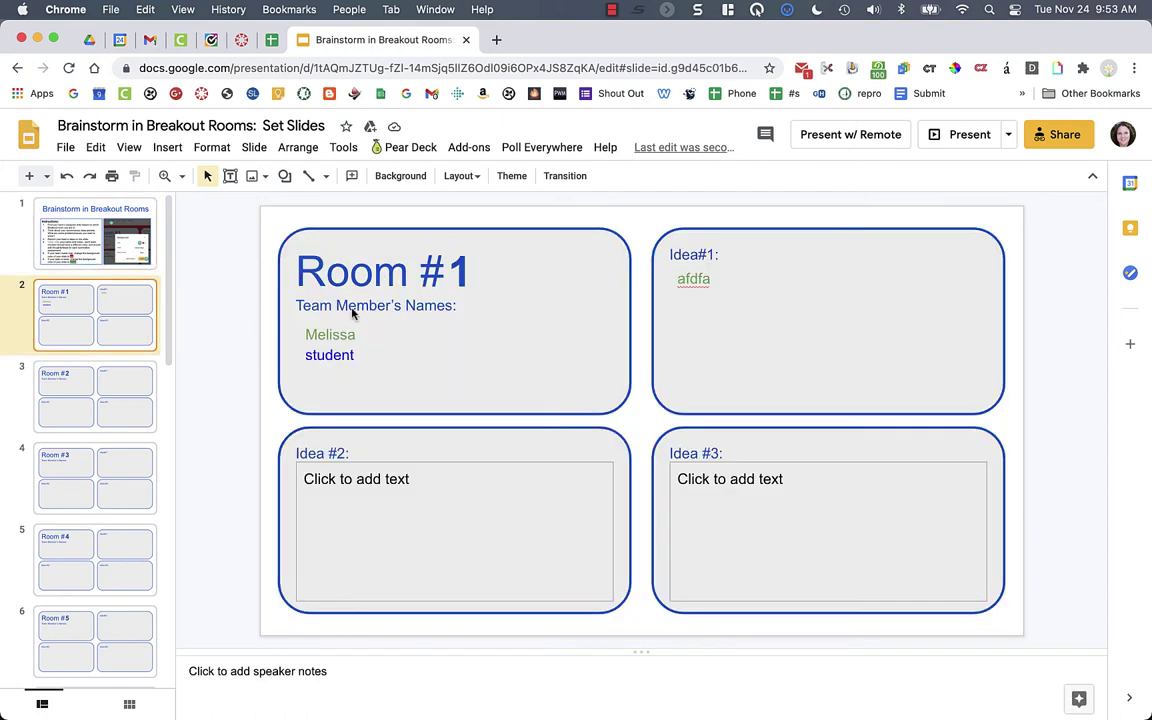
left_click(400, 176)
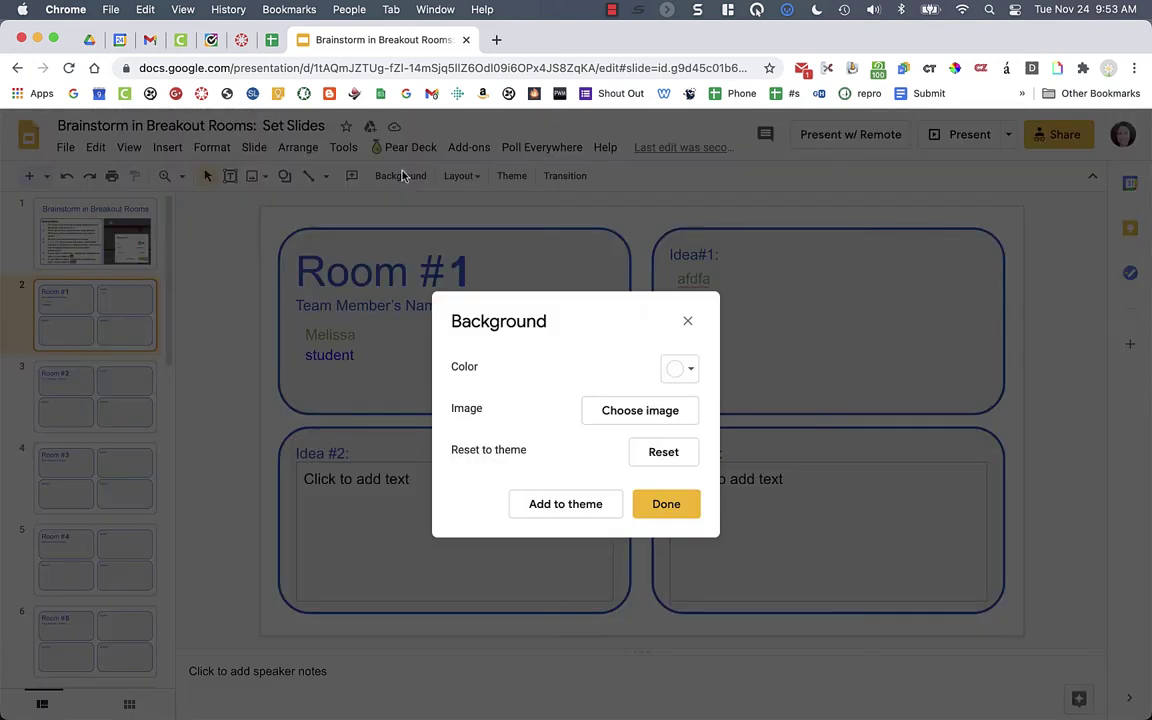
left_click(680, 368)
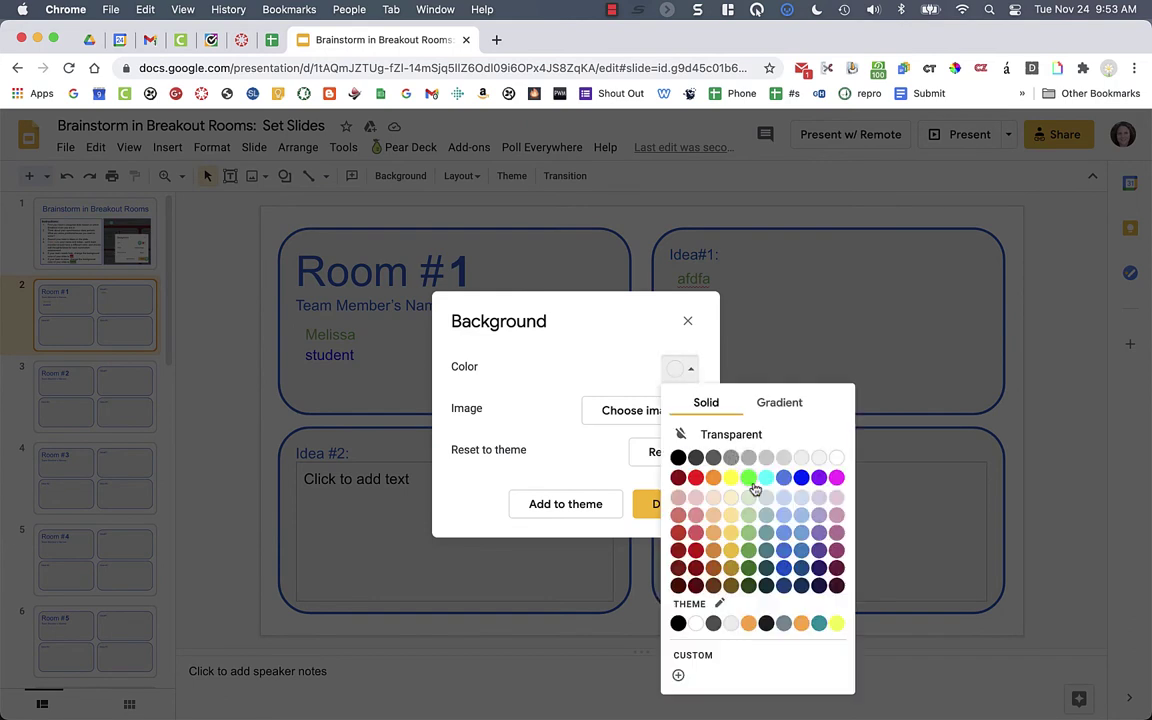
left_click(696, 478)
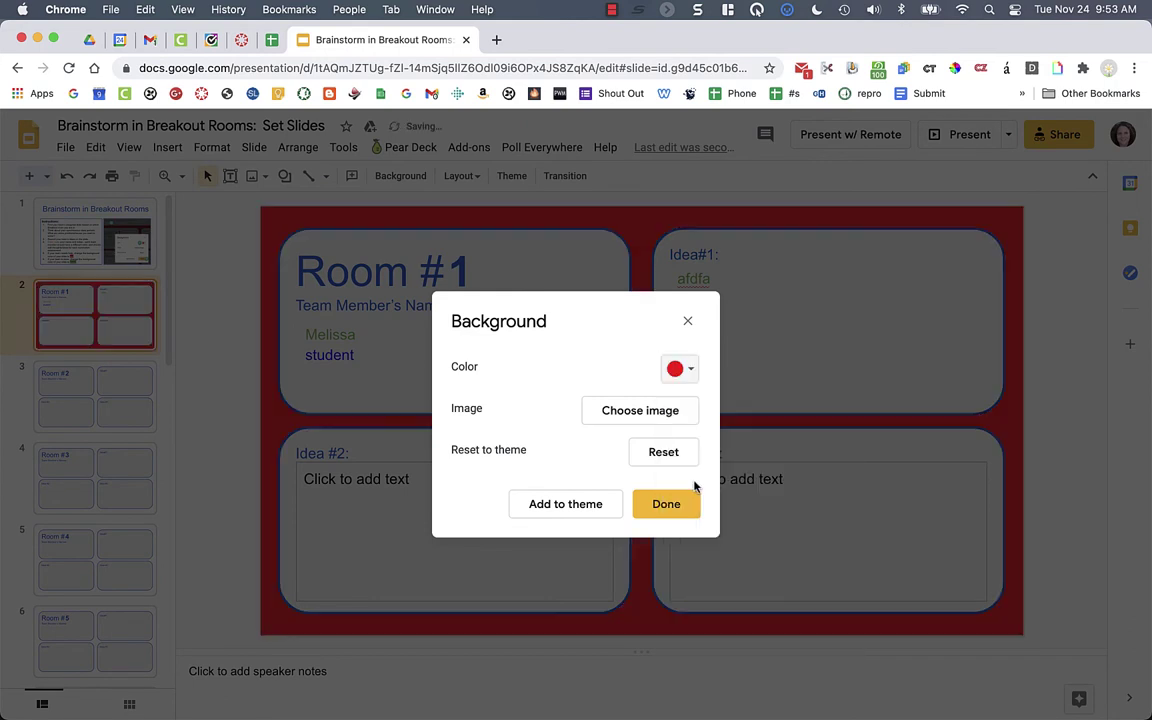
left_click(686, 512)
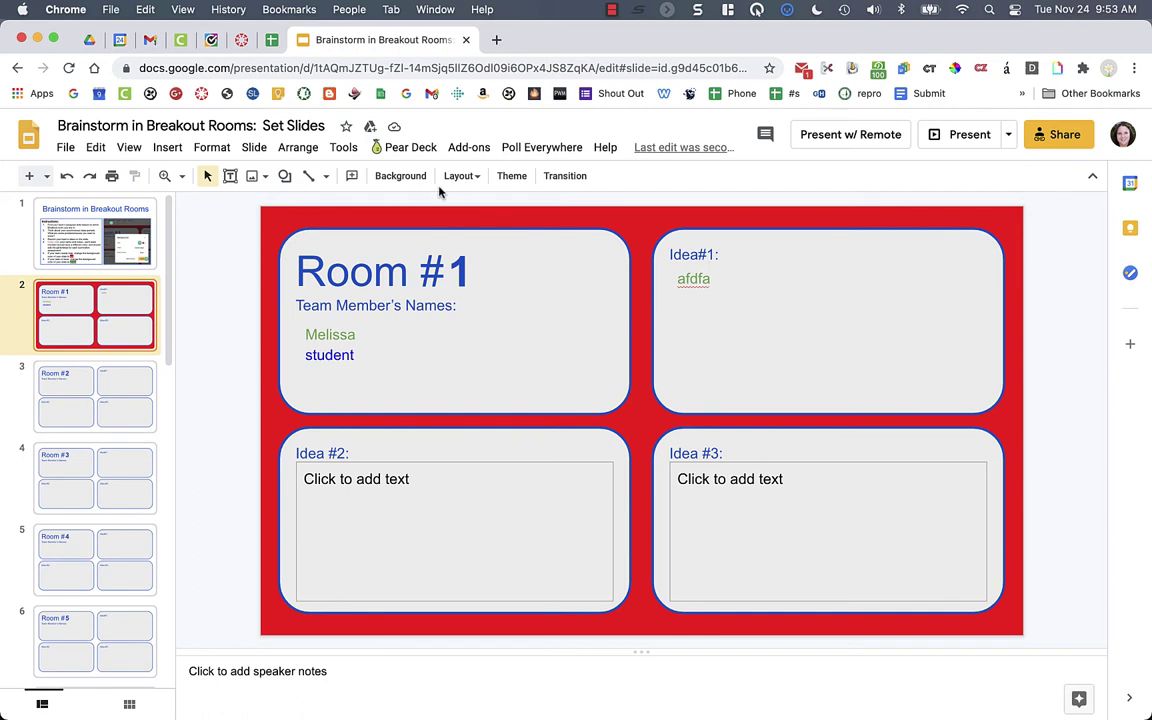
- Change the Room #1 background to dark green to signal the team is done
left_click(400, 176)
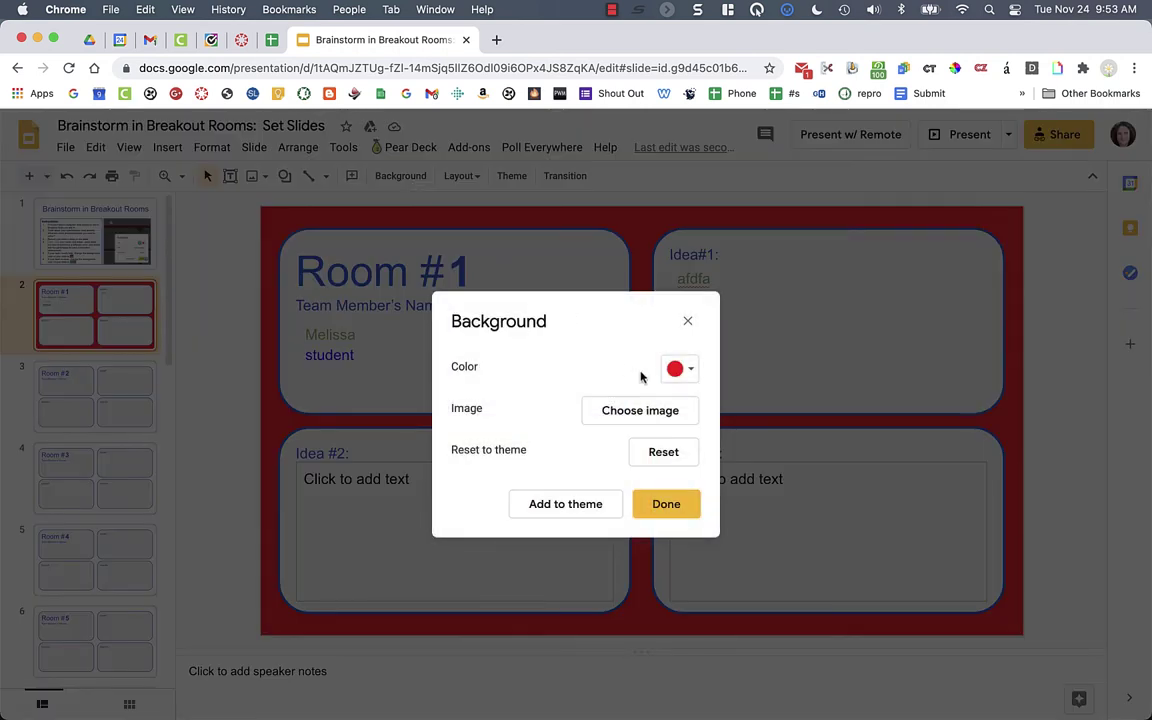
left_click(678, 369)
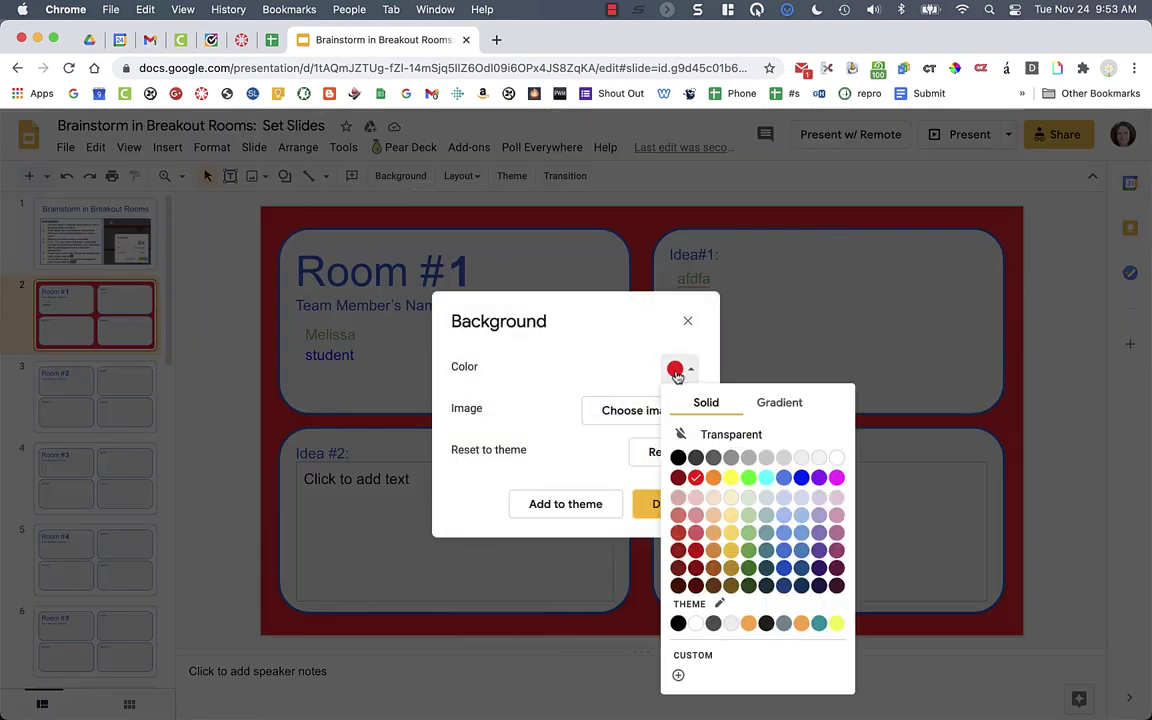
left_click(751, 568)
left_click(682, 507)
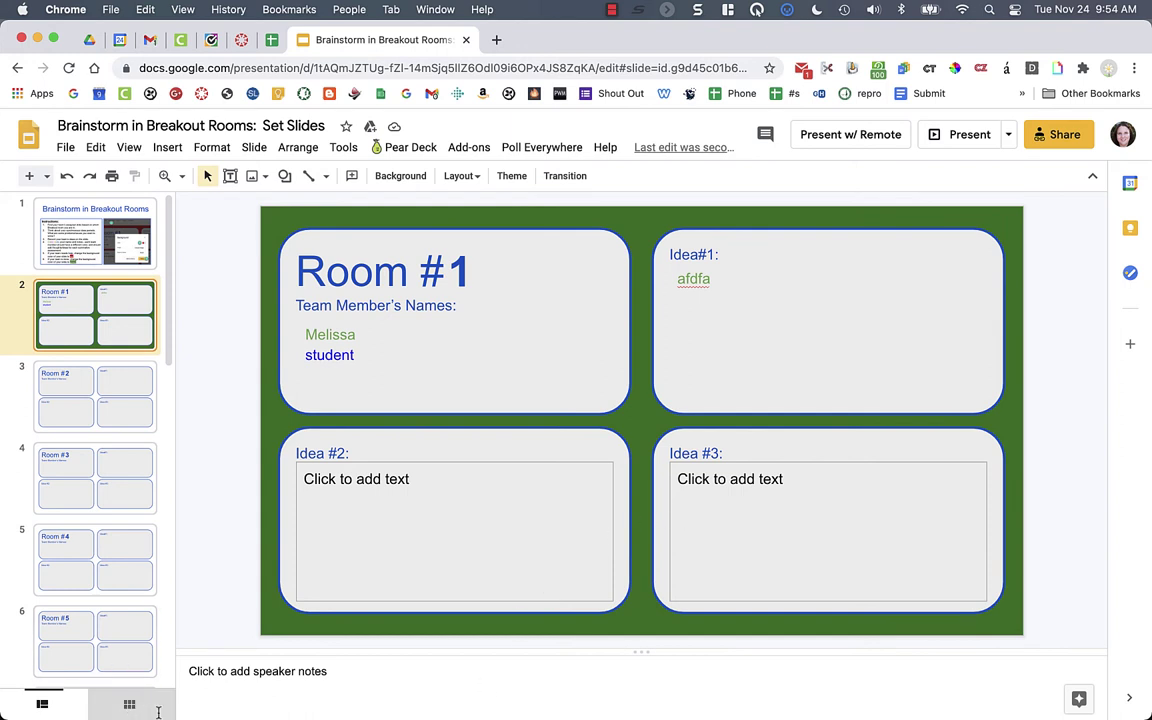
mouse_move(131, 707)
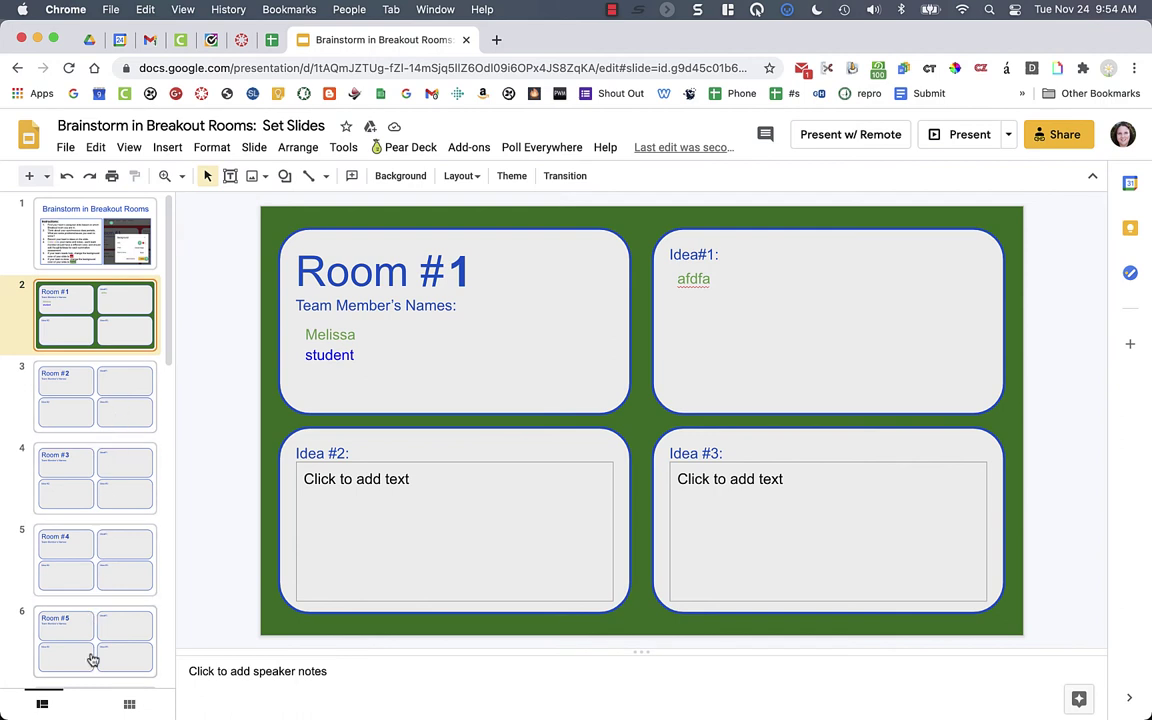
- Review all 17 slides in grid view, shrinking thumbnails to five per row
left_click(129, 706)
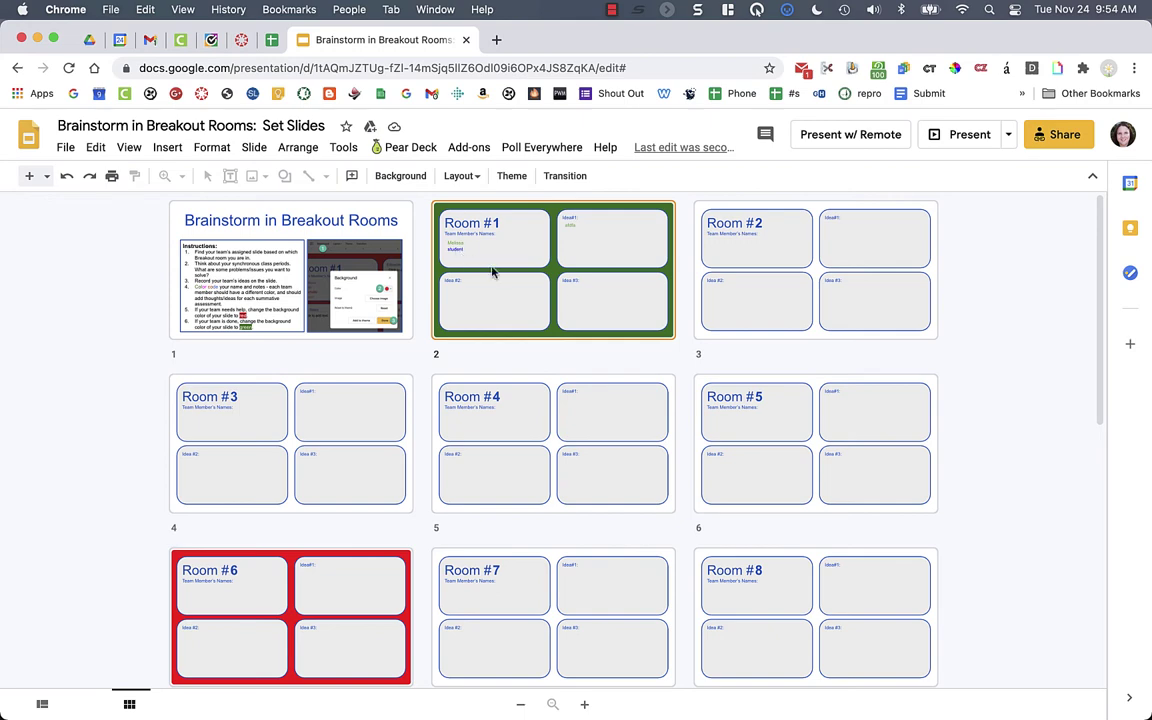
scroll(508, 305, "down", 5)
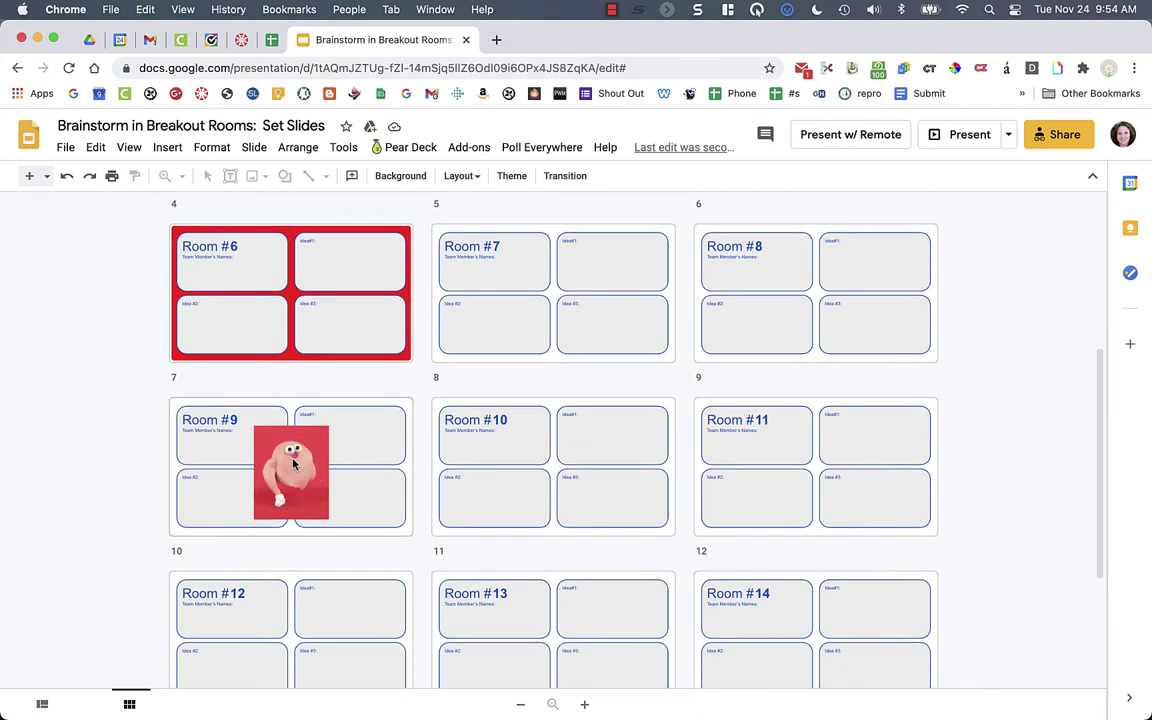
scroll(293, 463, "down", 3)
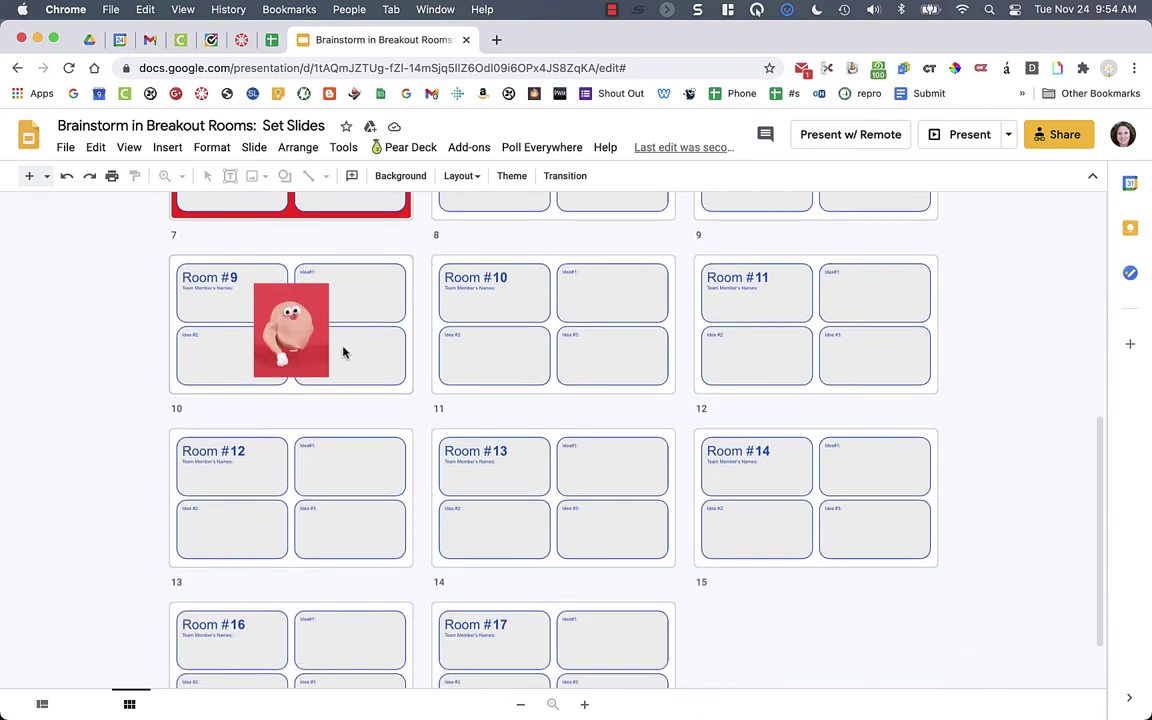
scroll(342, 351, "up", 1)
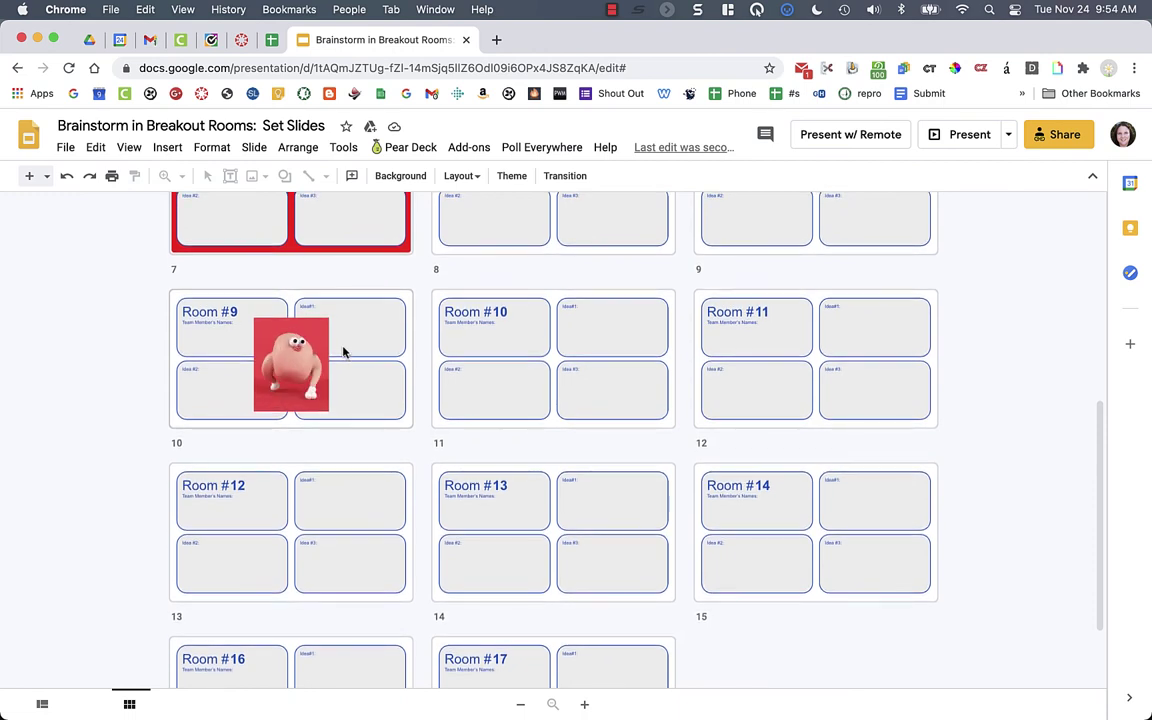
scroll(342, 351, "up", 4)
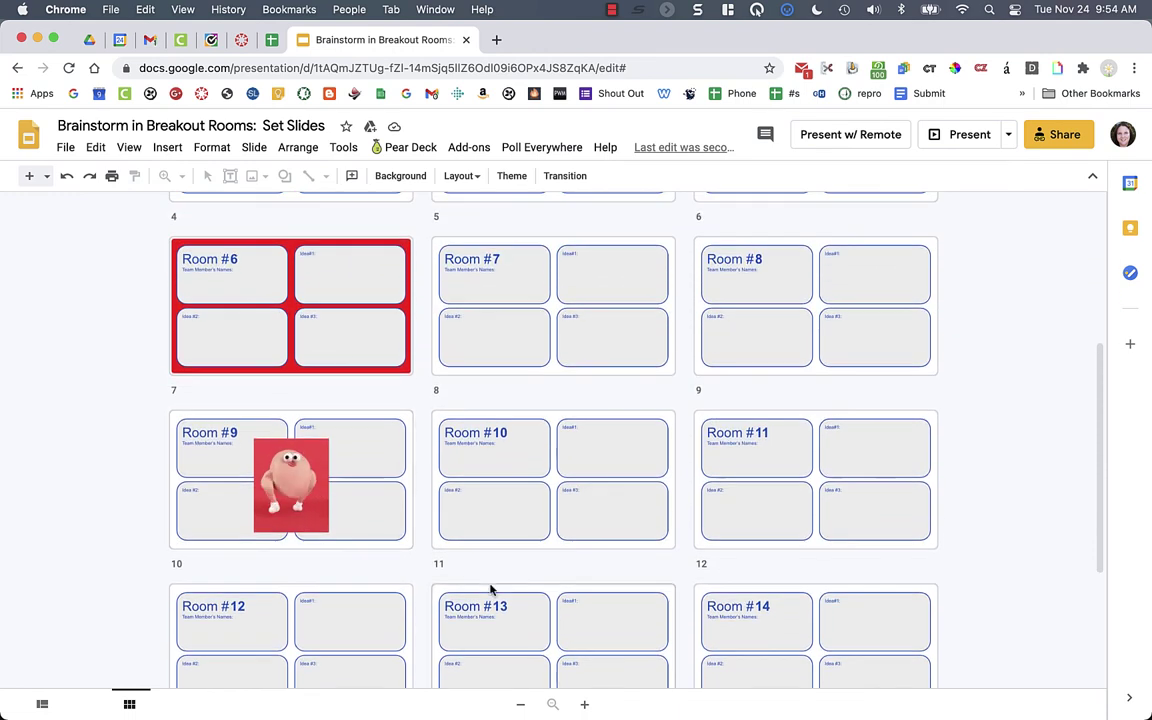
left_click(521, 704)
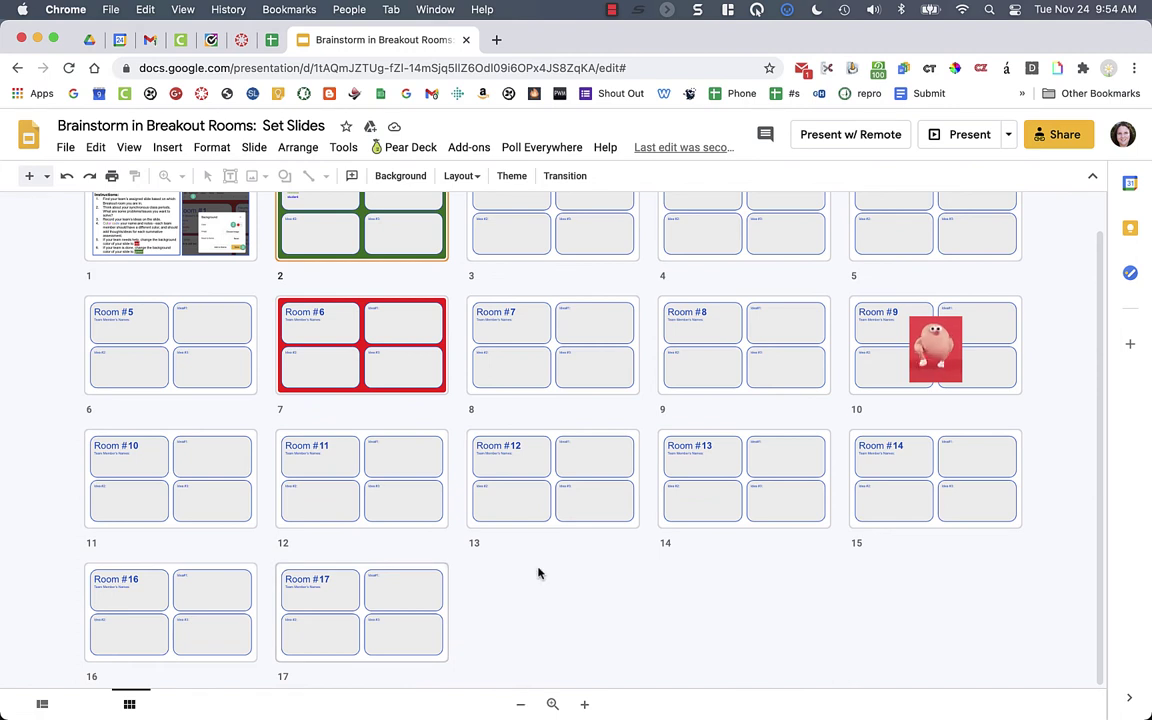
scroll(537, 571, "up", 1)
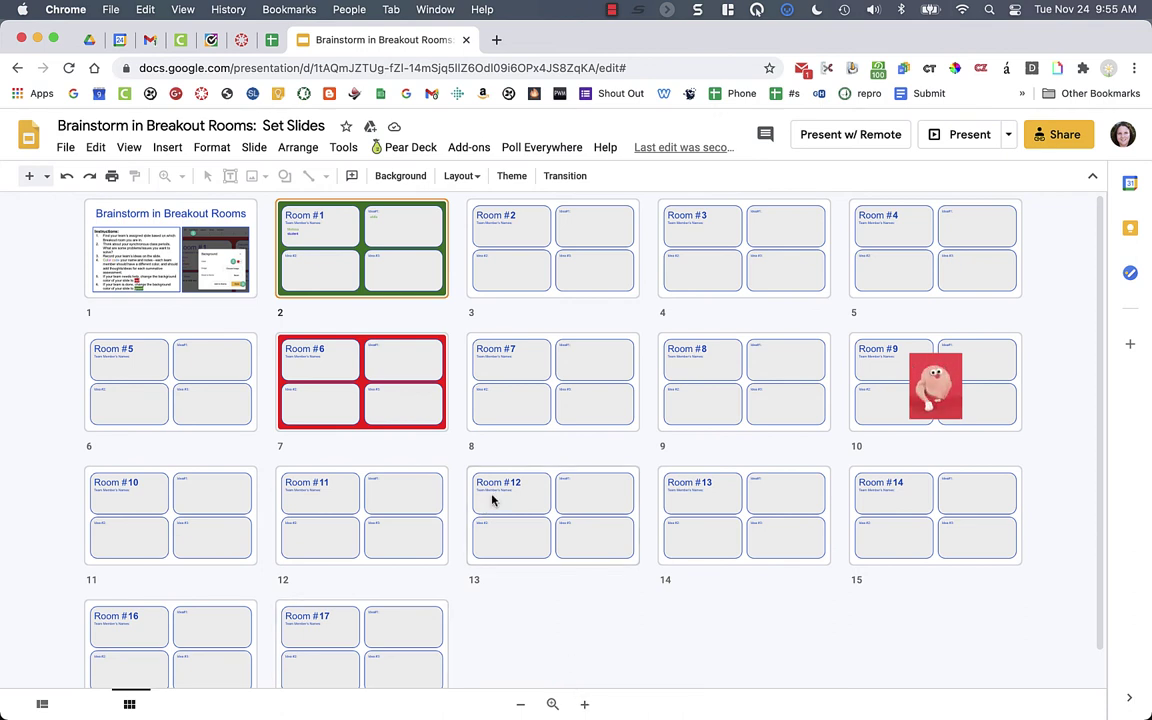
- Return to filmstrip view on the instructions slide and open the master layout editor
left_click(40, 703)
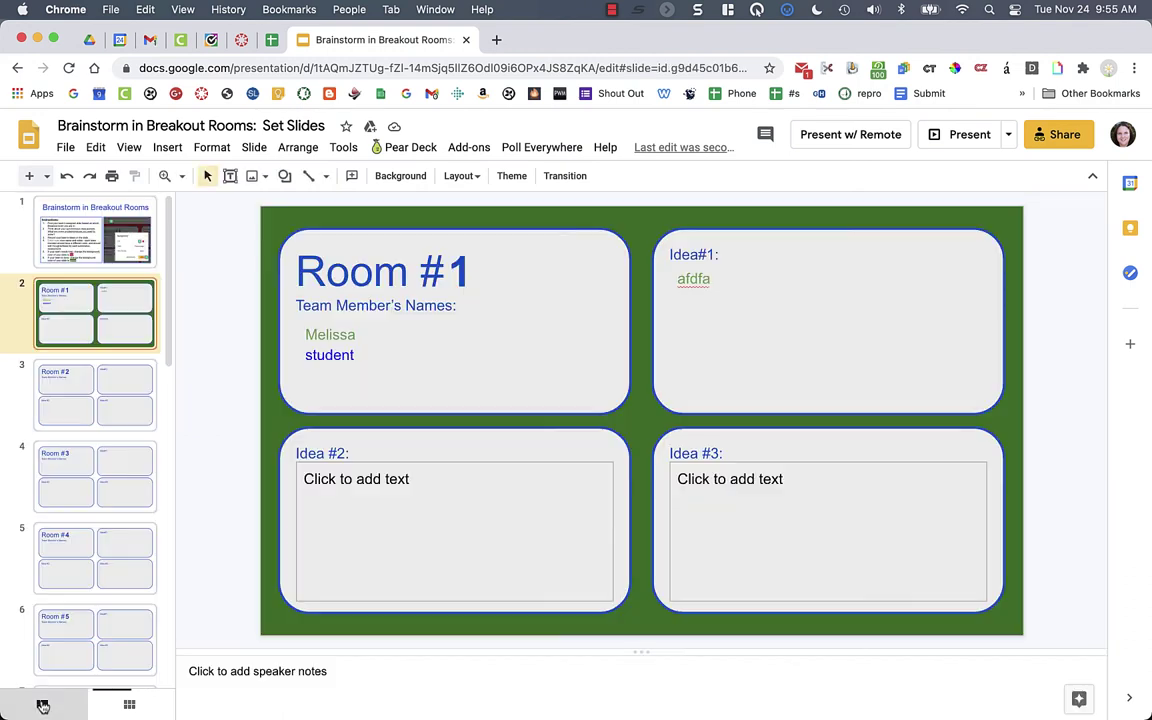
left_click(60, 222)
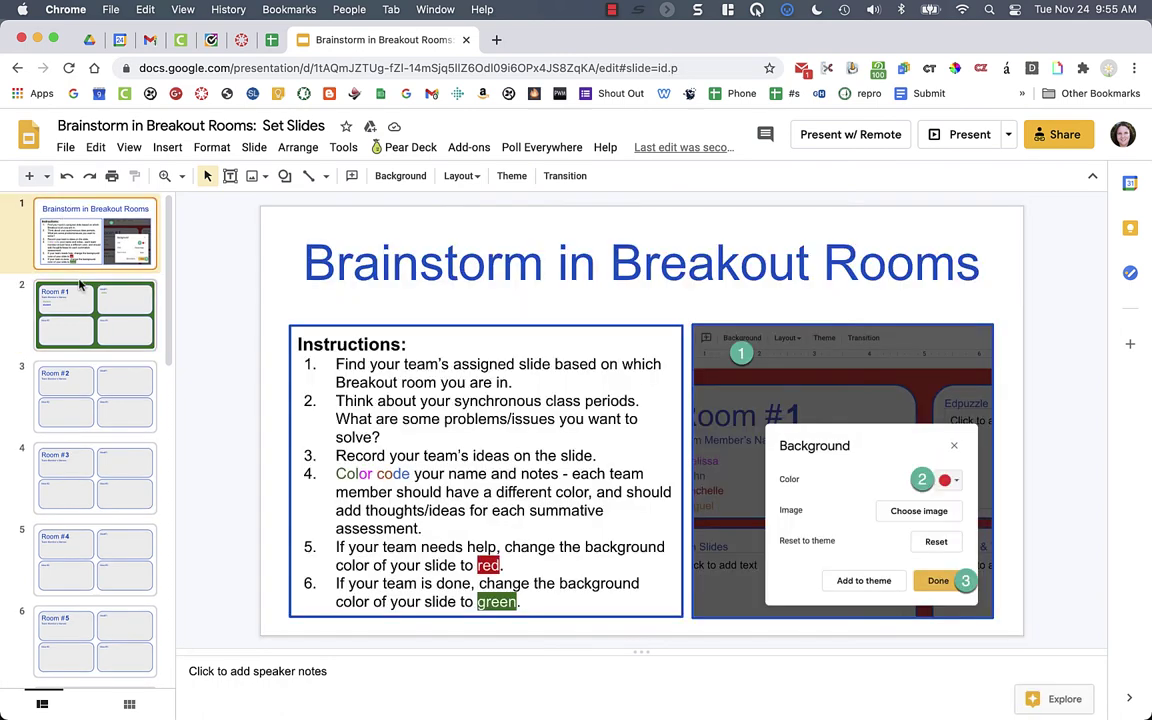
left_click(252, 148)
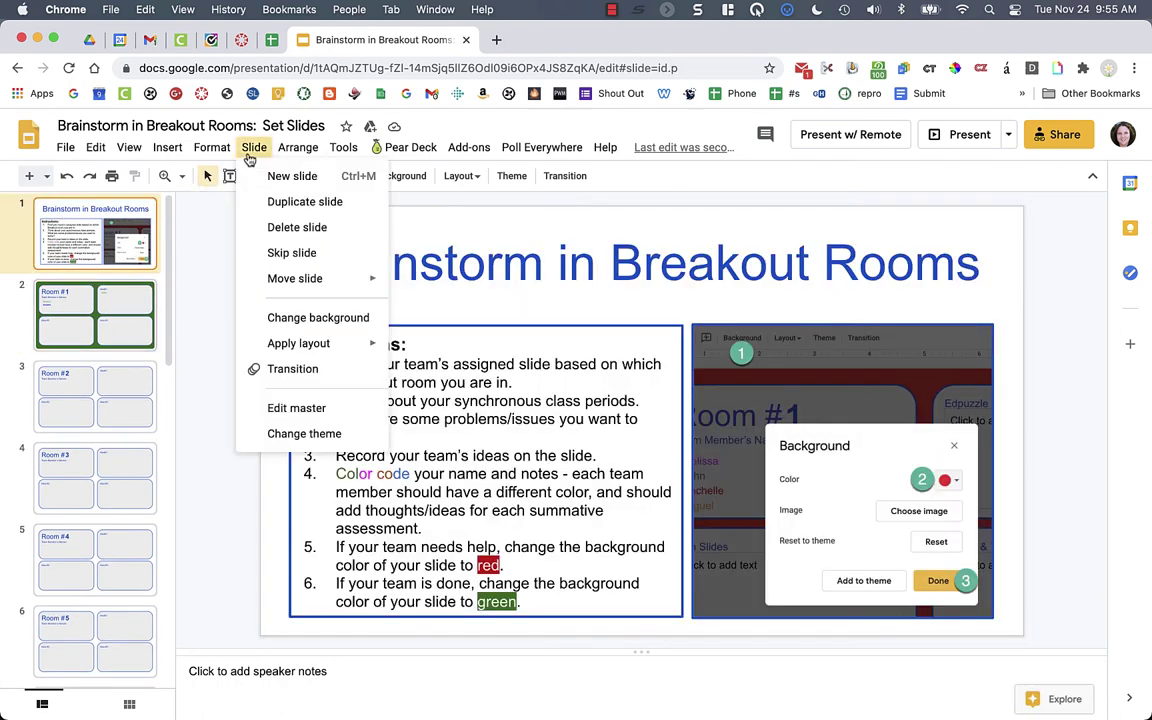
left_click(290, 407)
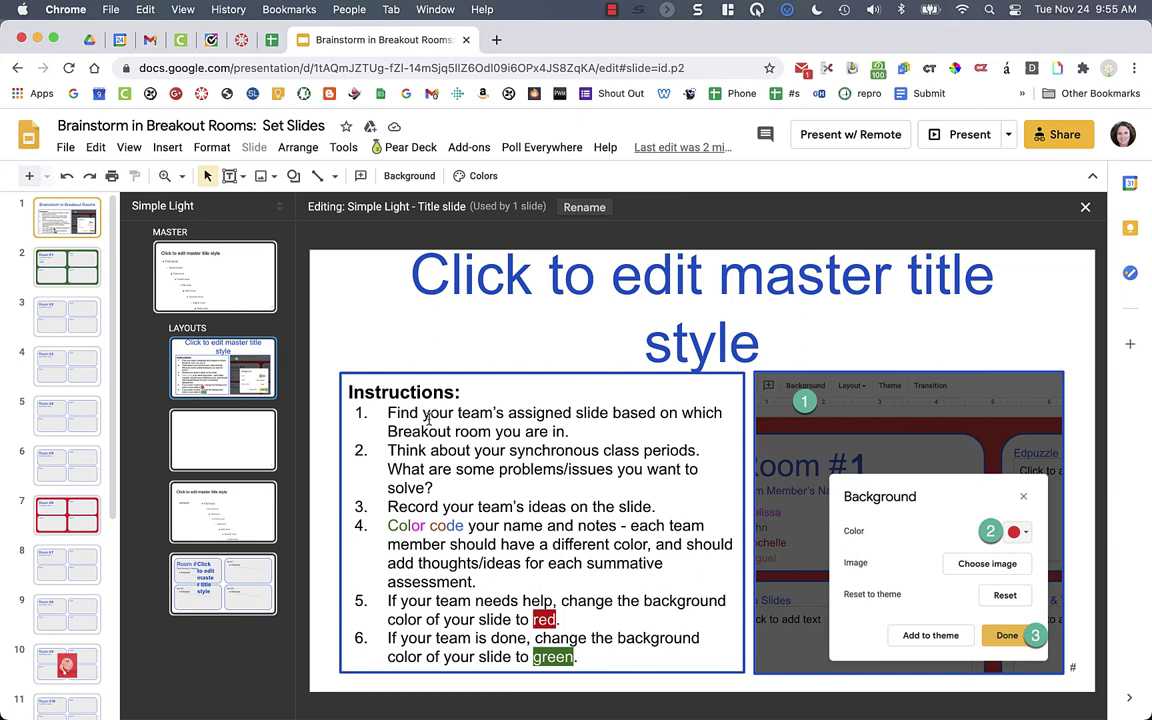
left_click_drag(390, 450, 438, 487)
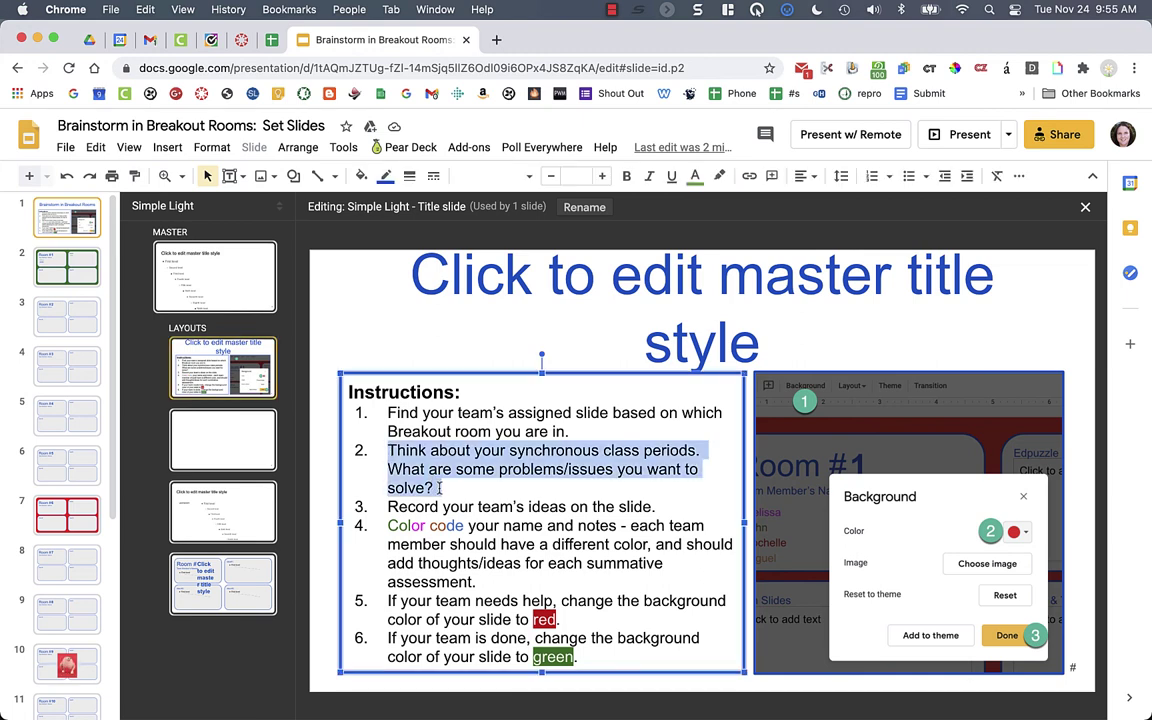
left_click(438, 487)
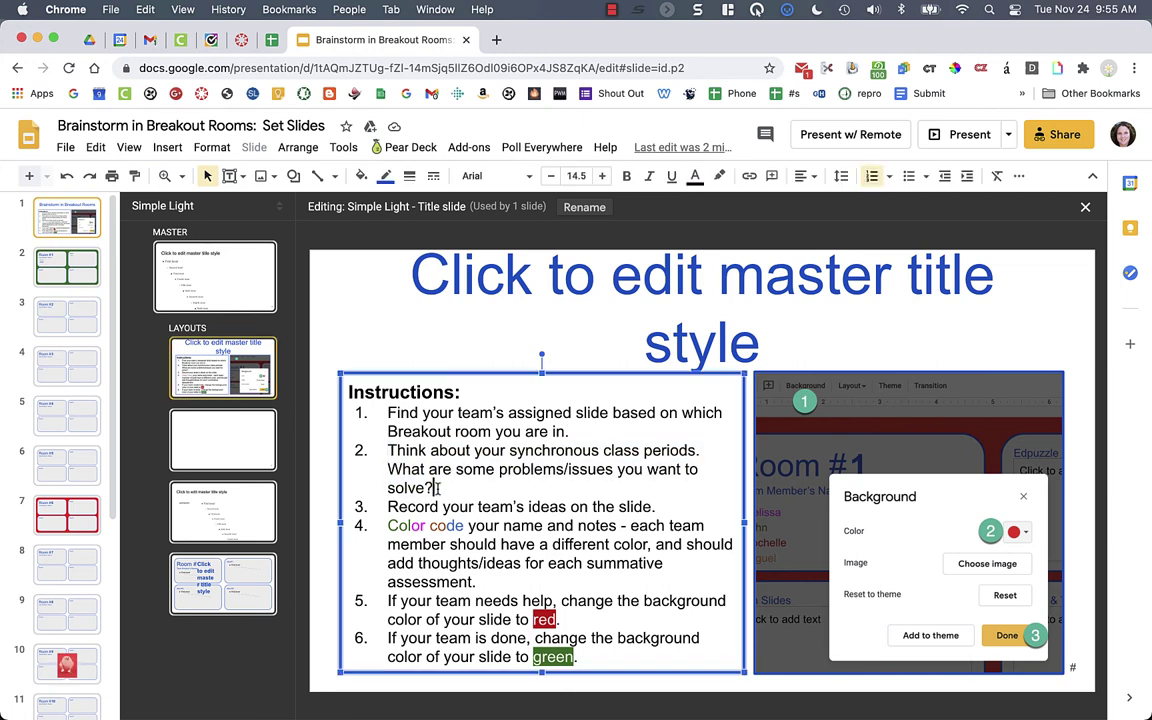
- In Custom Layout 1, replace the 'Idea#1' label with 'topic' and close the master editor
left_click(220, 580)
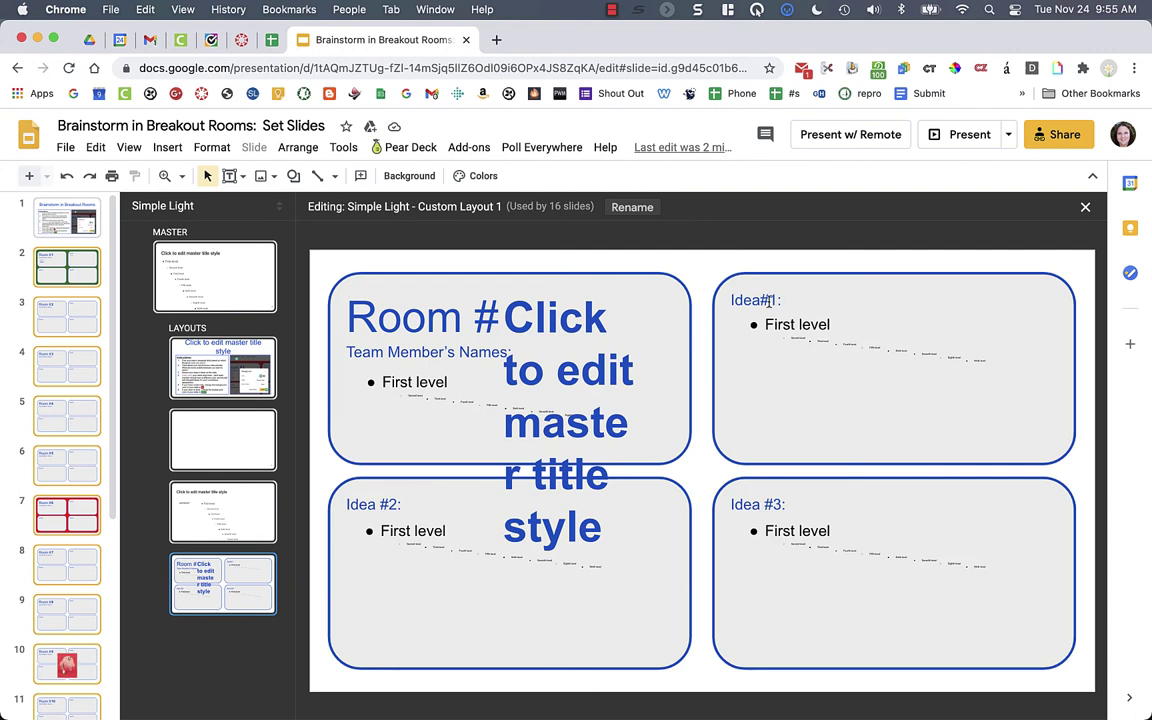
left_click_drag(769, 300, 717, 300)
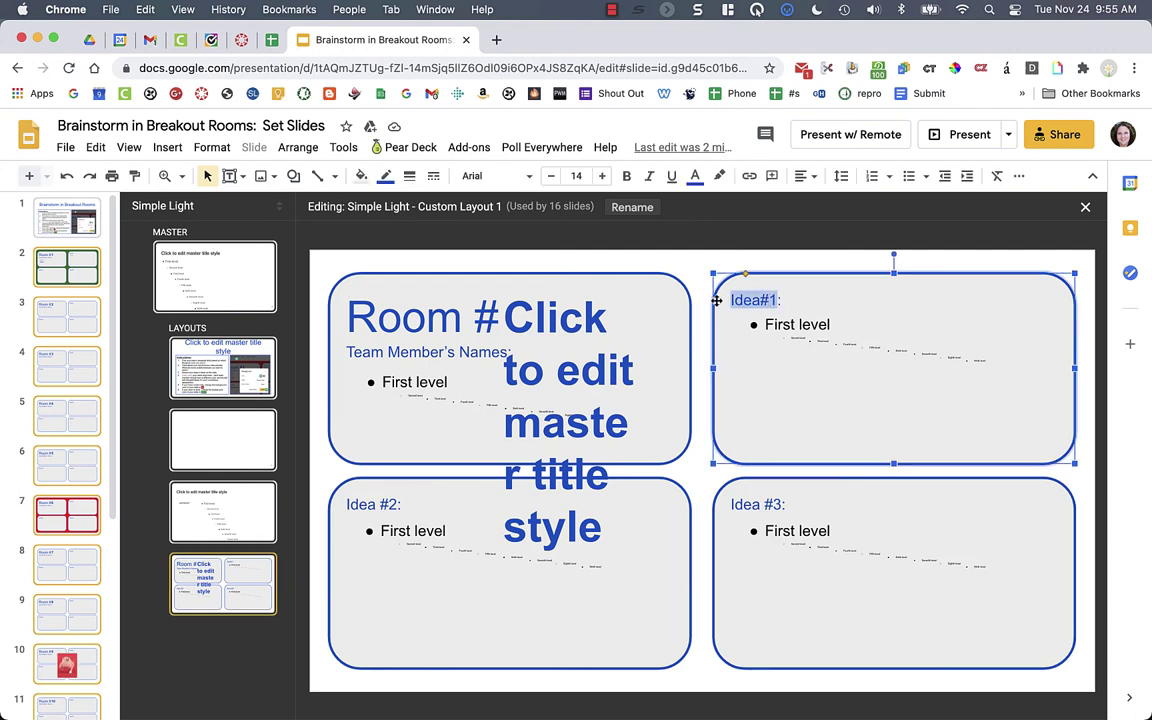
type("topic")
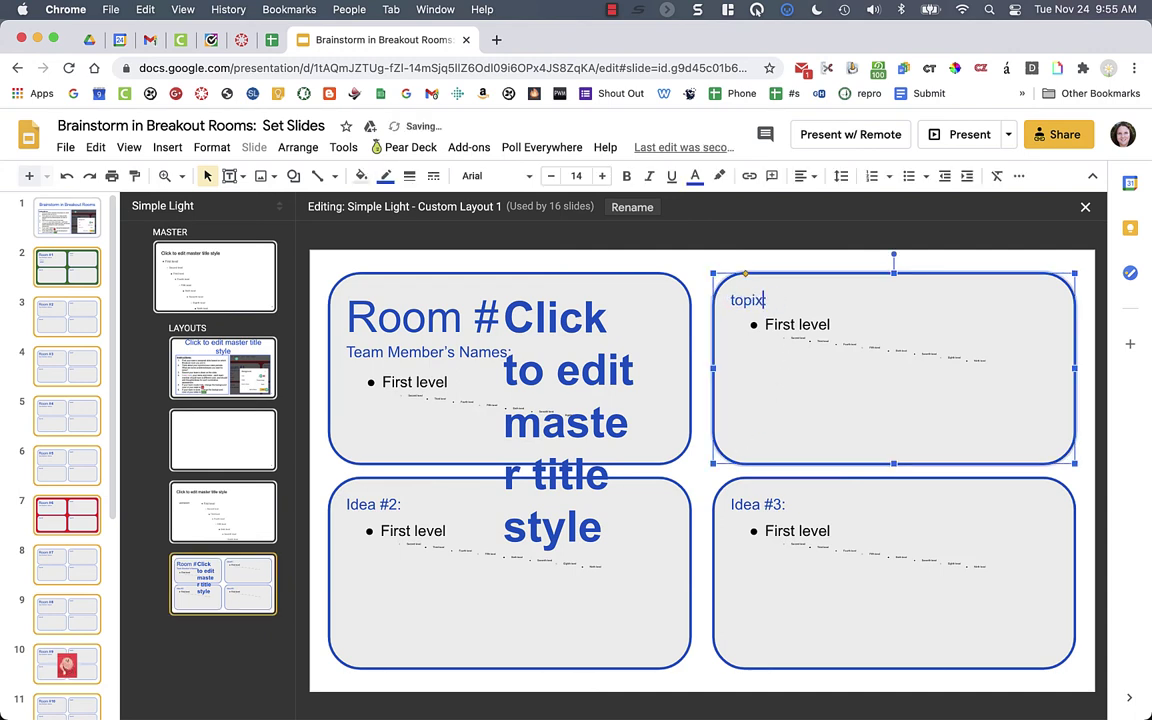
key("BackSpace")
type("x")
left_click(1085, 207)
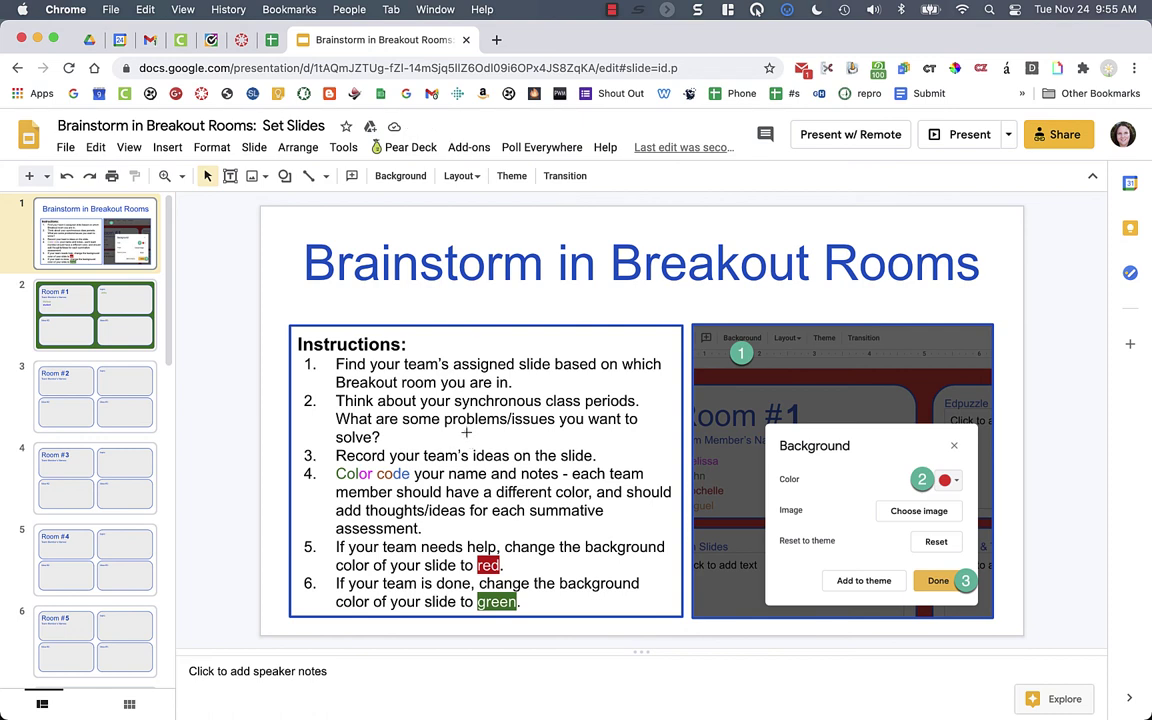
- Check that Room #1, Room #2 and later room slides show the 'topic' label, ending on Room #5
left_click(123, 336)
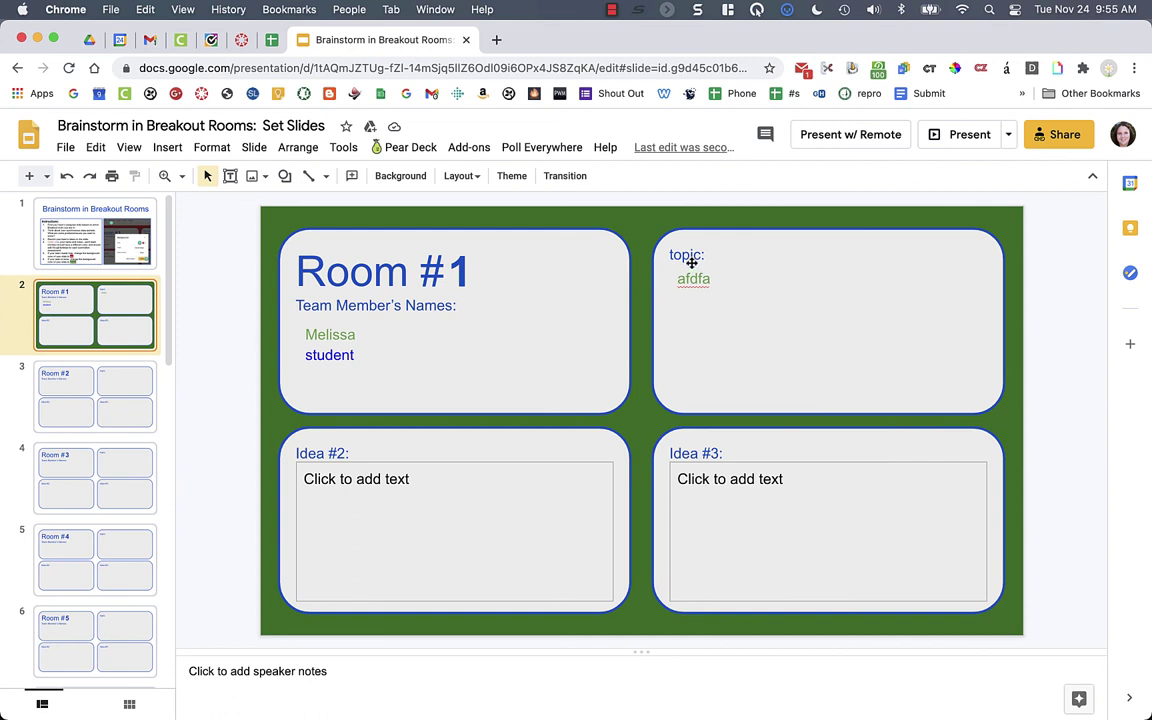
left_click(97, 388)
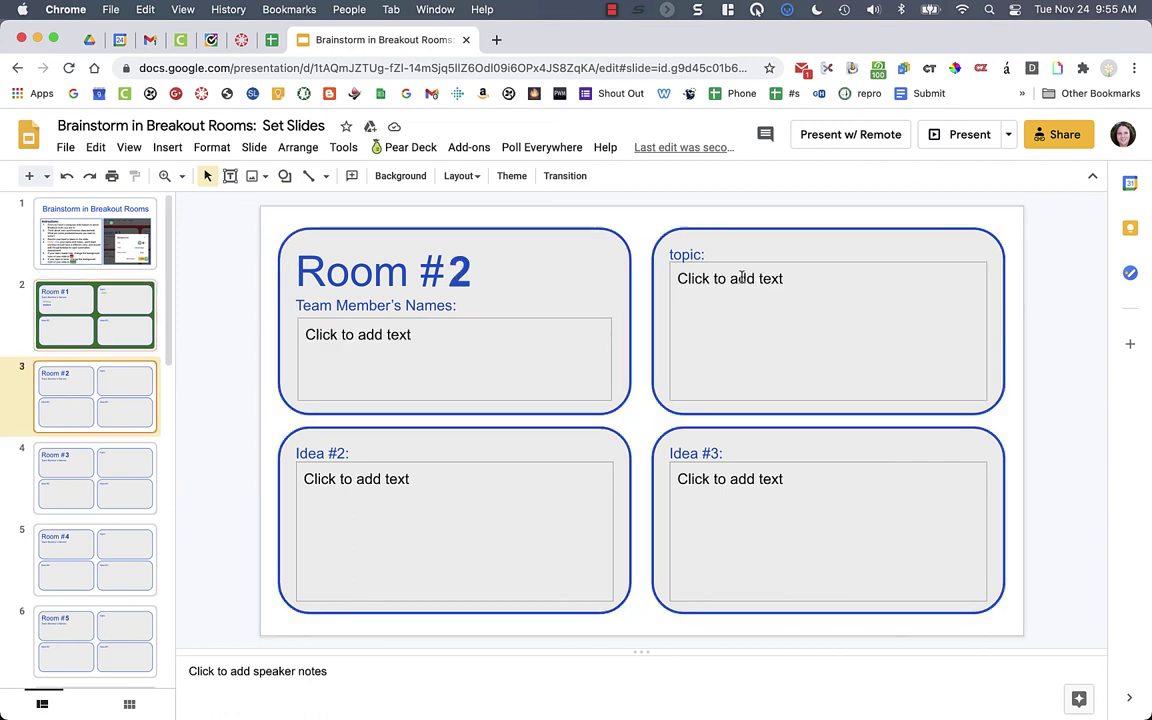
key("Down")
key("Down")
key("Down")
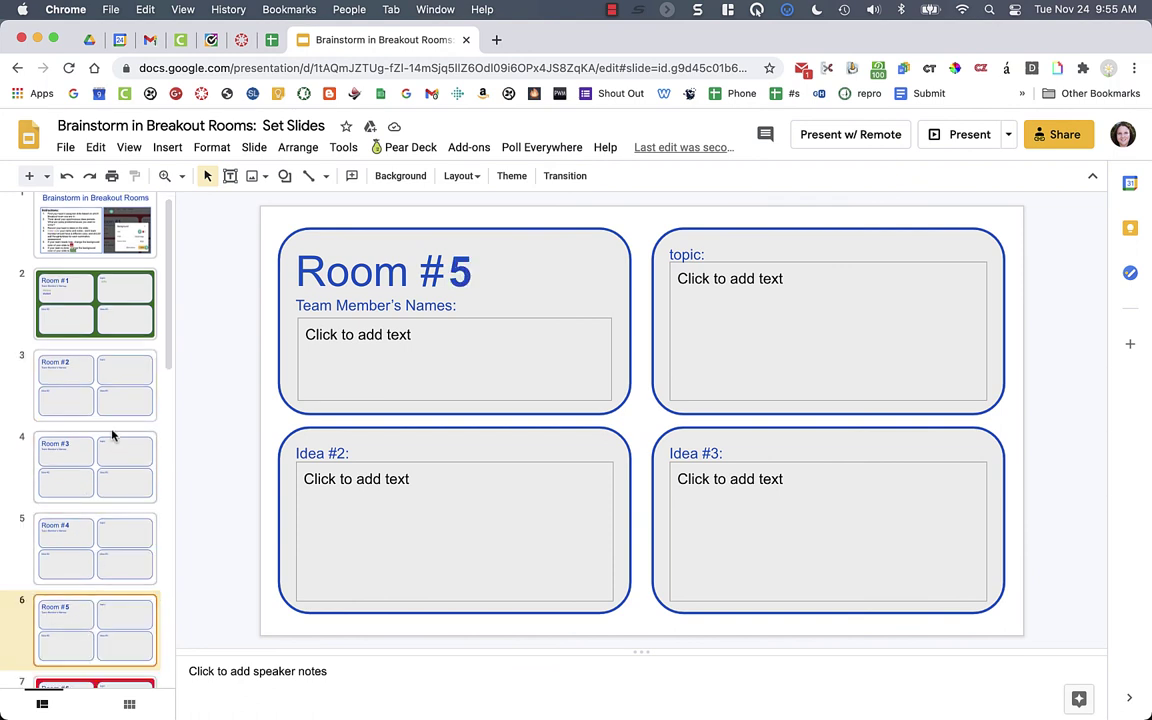
scroll(112, 434, "up", 1)
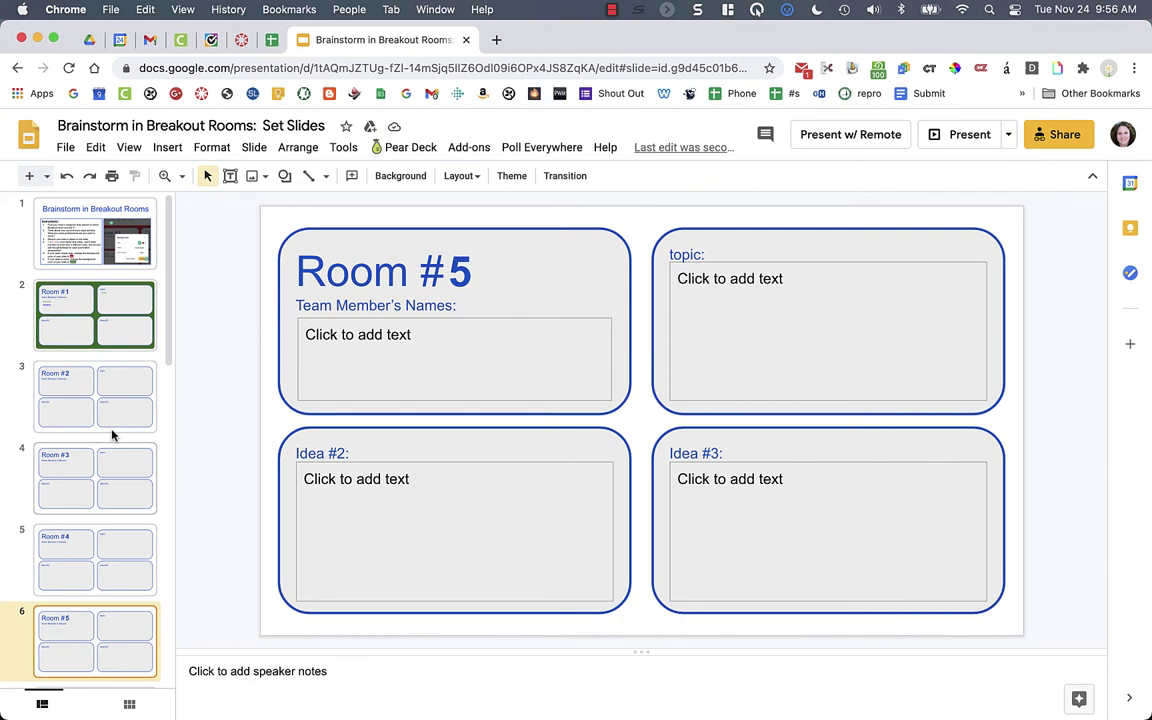
- From the instructions slide, bring up the deck's sharing dialog
left_click(118, 236)
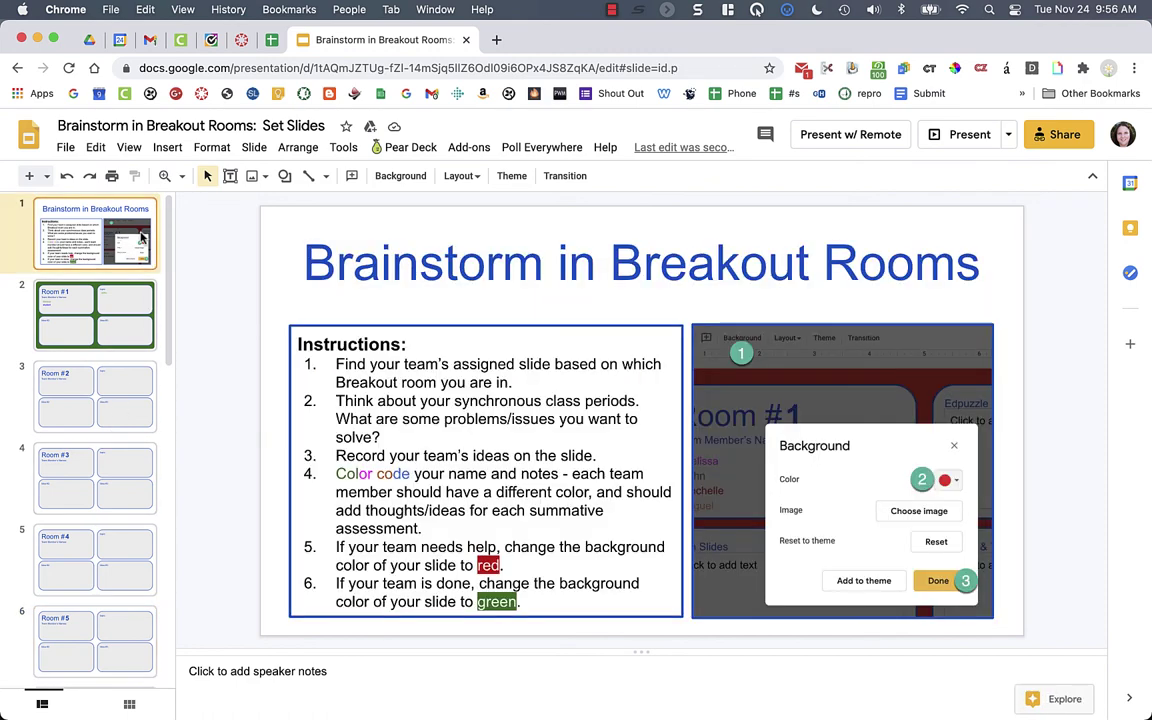
left_click(1043, 136)
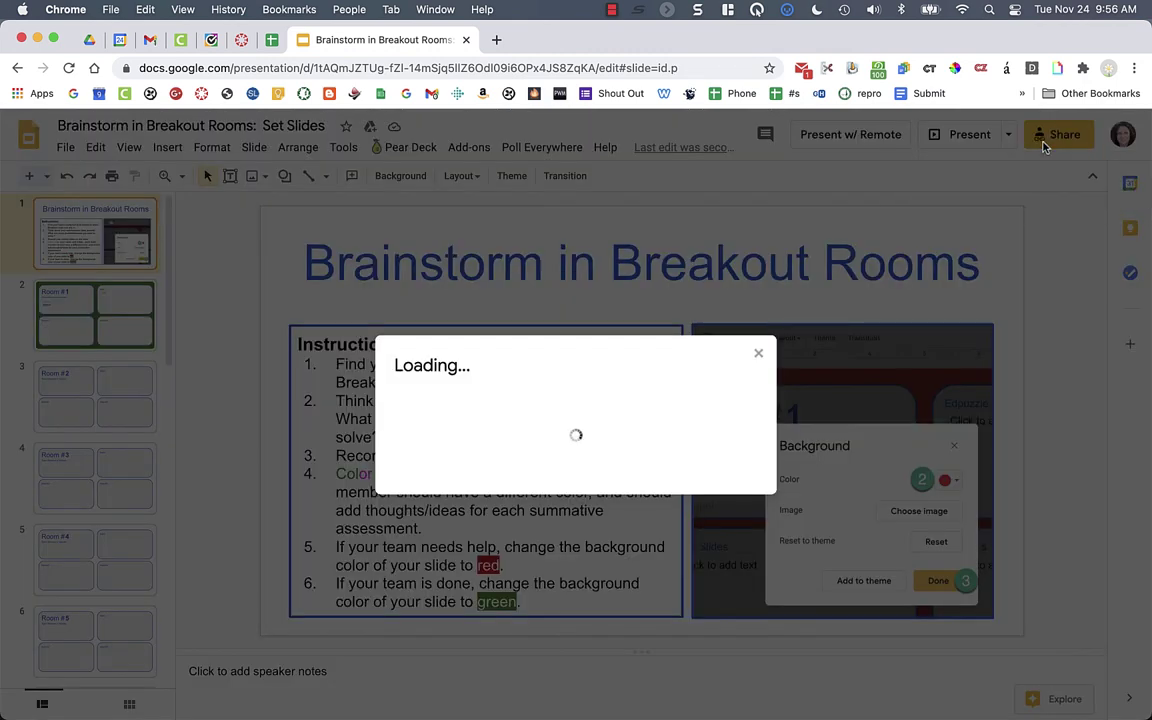